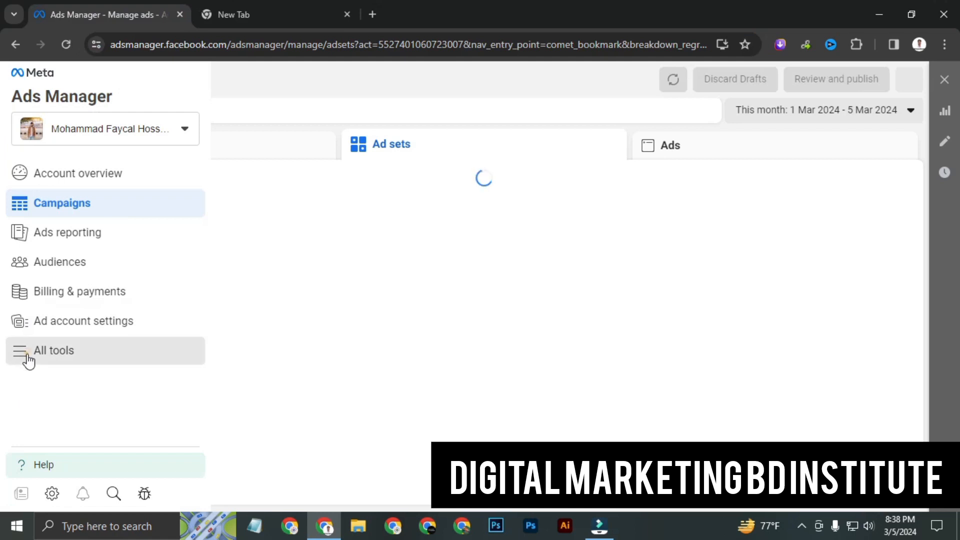
# Go from All tools to Business settings and open the create-business-portfolio form
pyautogui.click(27, 354)
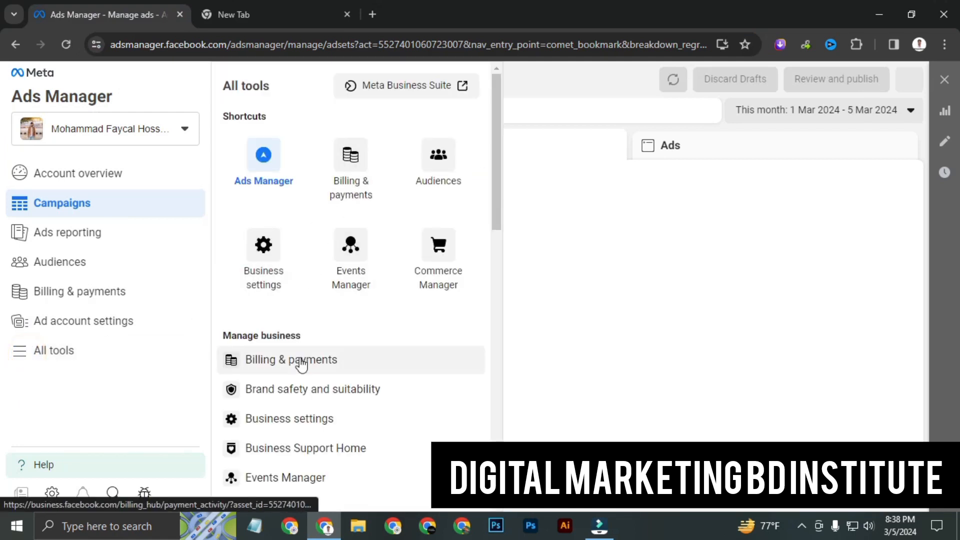
pyautogui.click(304, 424)
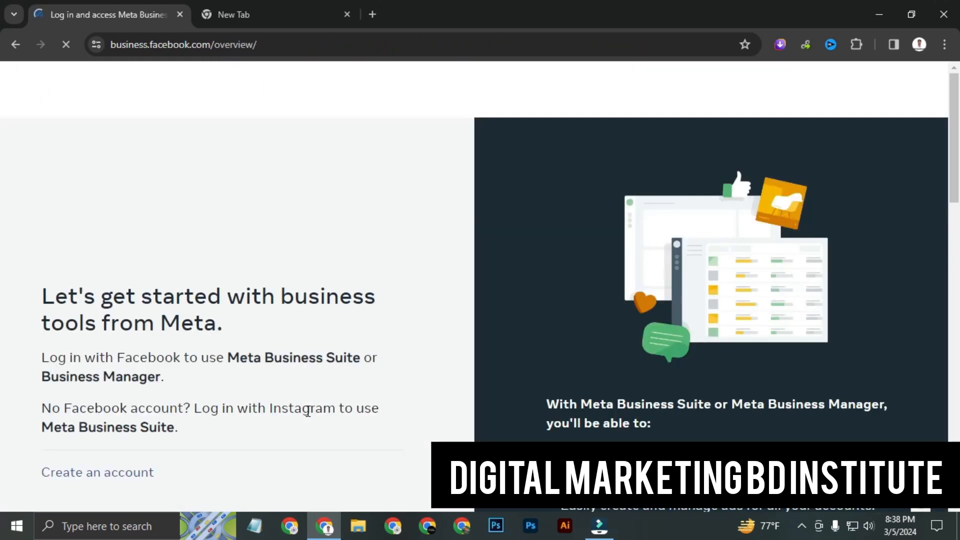
pyautogui.scroll(-5, 150, 358)
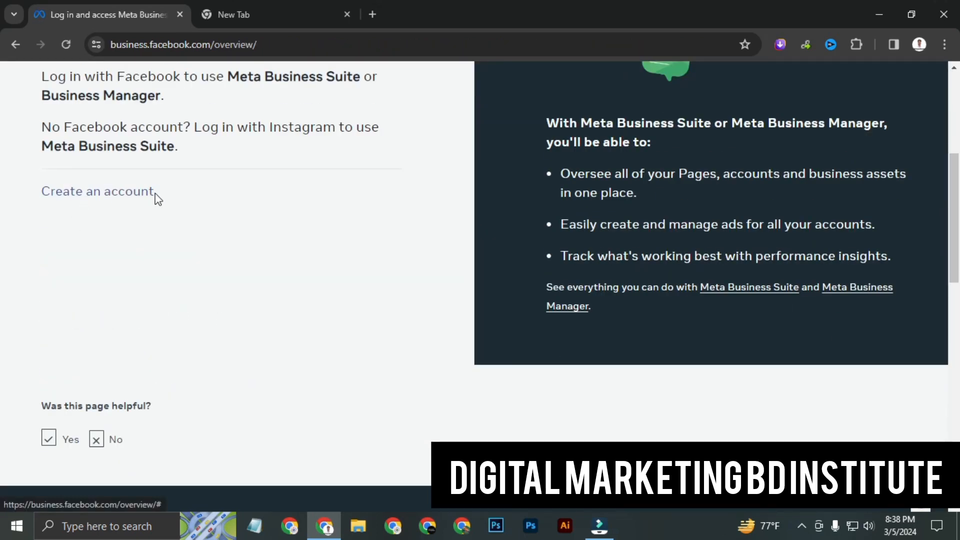
pyautogui.click(86, 198)
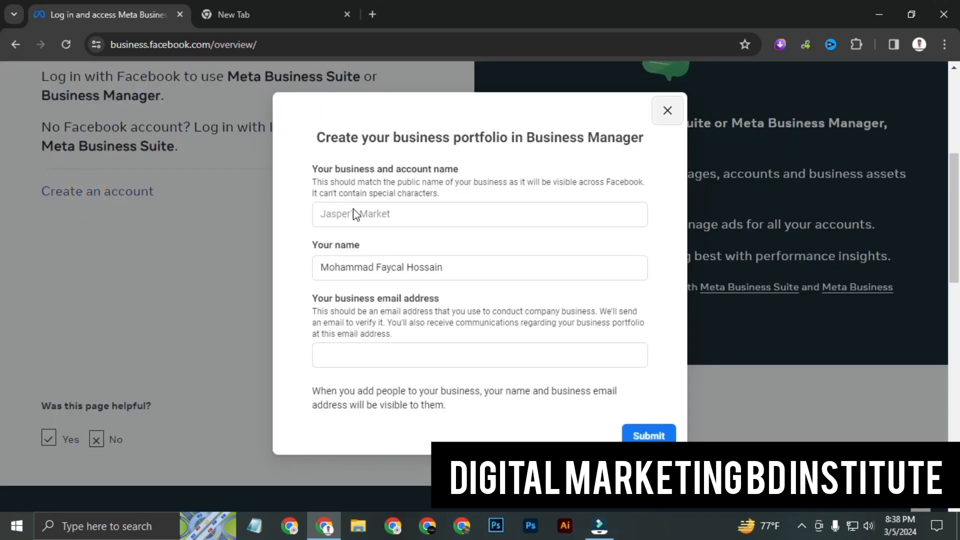
pyautogui.click(364, 215)
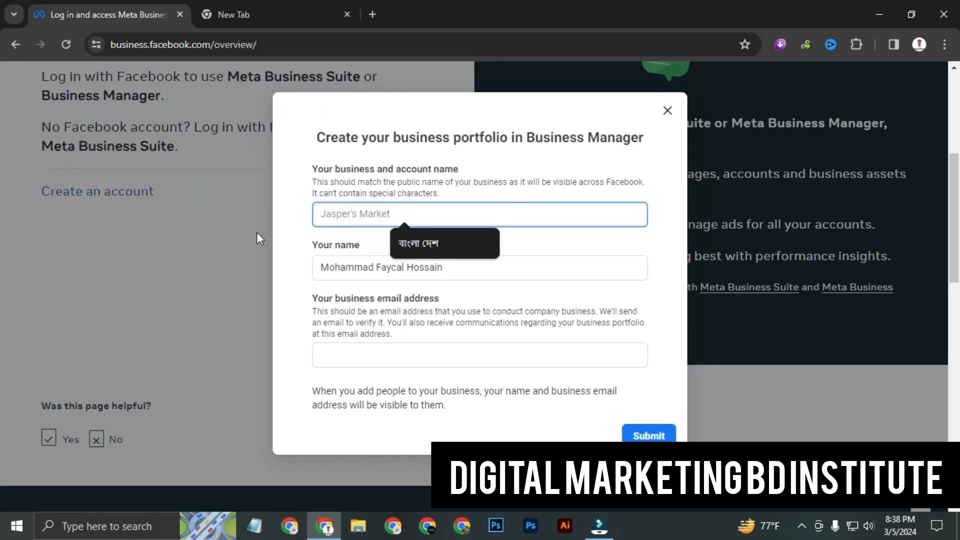
pyautogui.click(257, 230)
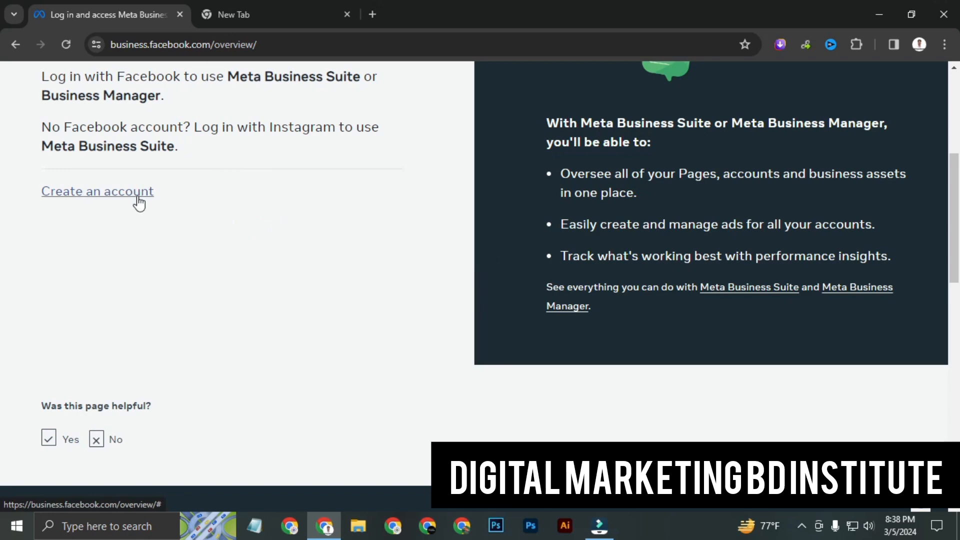
pyautogui.click(136, 196)
# Enter 'Digital Marketing BD Institute' as the business and account name
pyautogui.click(348, 208)
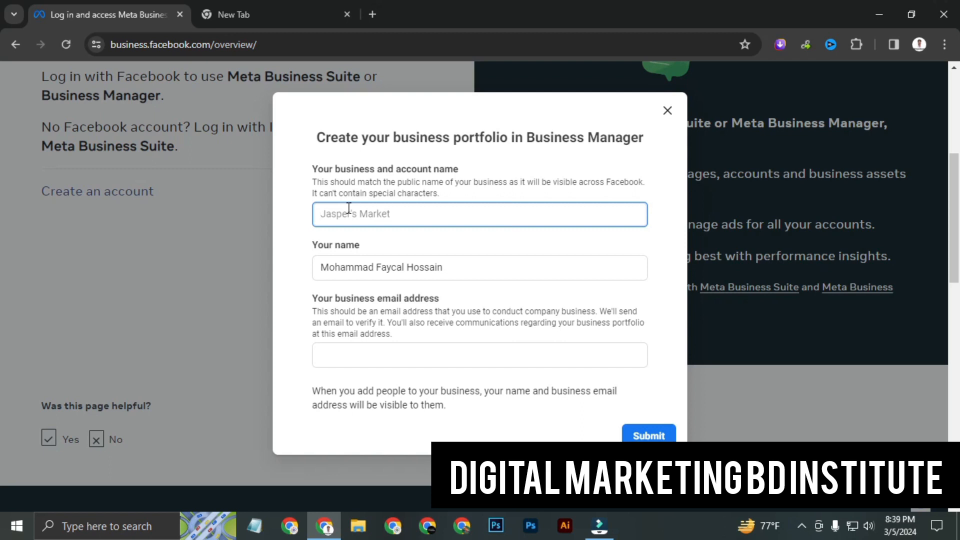
pyautogui.write('Digital Marketing BD Institute')
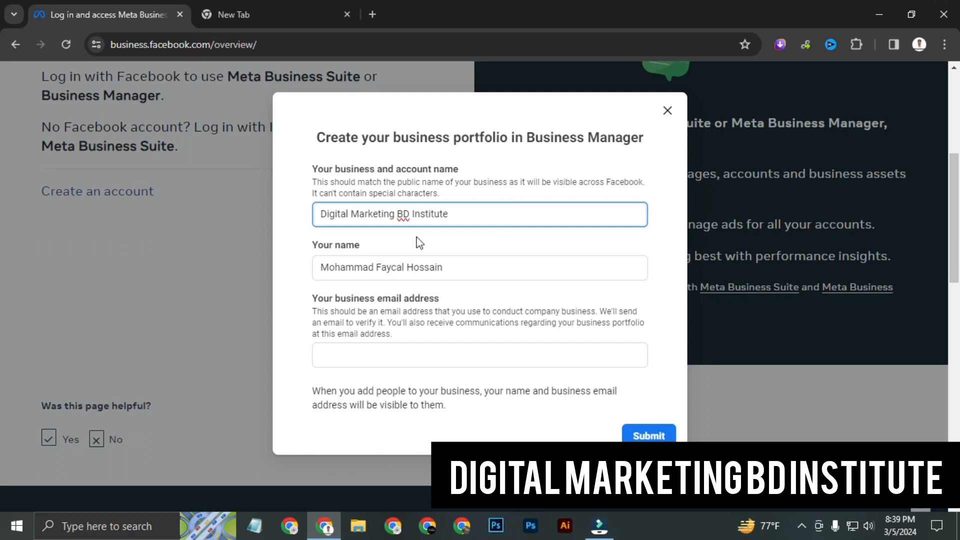
pyautogui.click(359, 354)
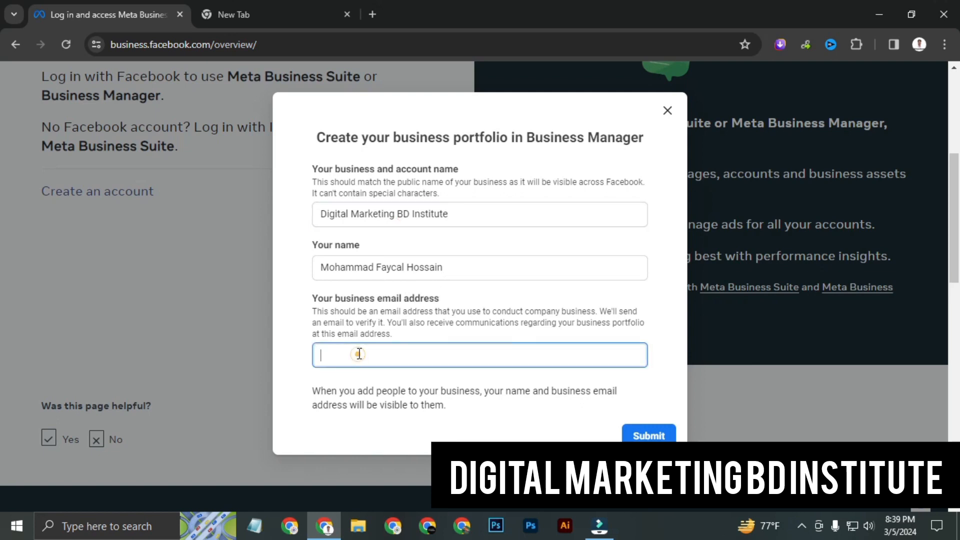
# Copy the signed-in Google account's email and paste it into the business email field
pyautogui.hotkey('ctrl', 'Tab')
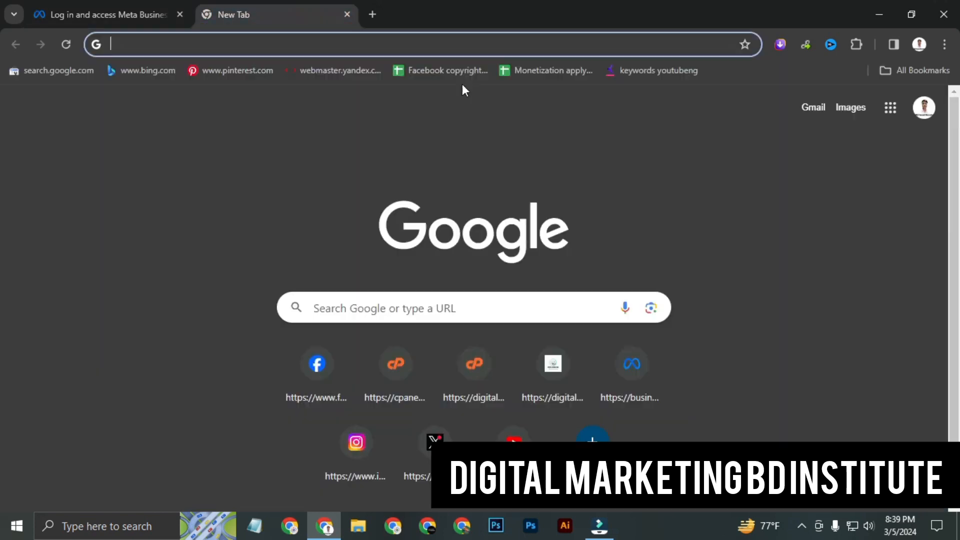
pyautogui.click(924, 97)
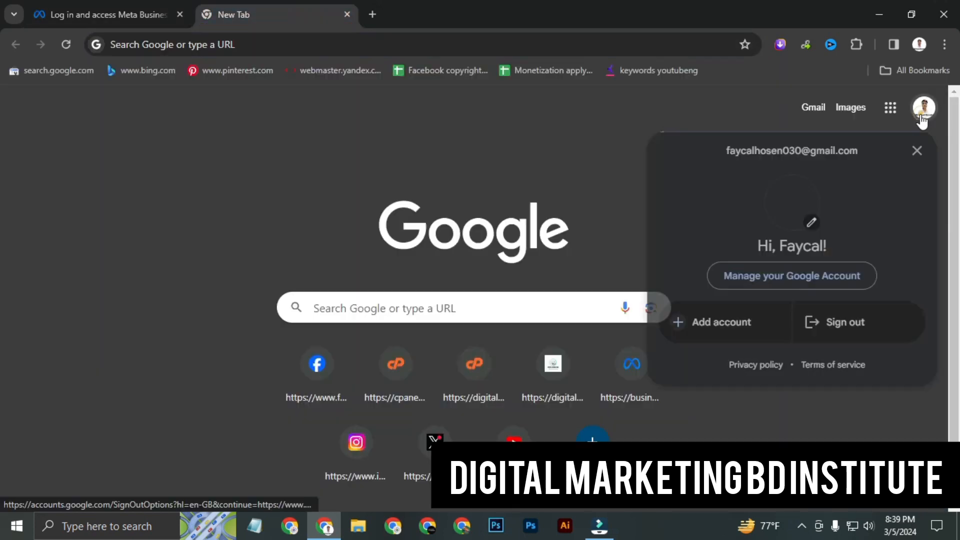
pyautogui.tripleClick(815, 150)
pyautogui.rightClick(815, 150)
pyautogui.click(597, 165)
pyautogui.hotkey('ctrl', 'Tab')
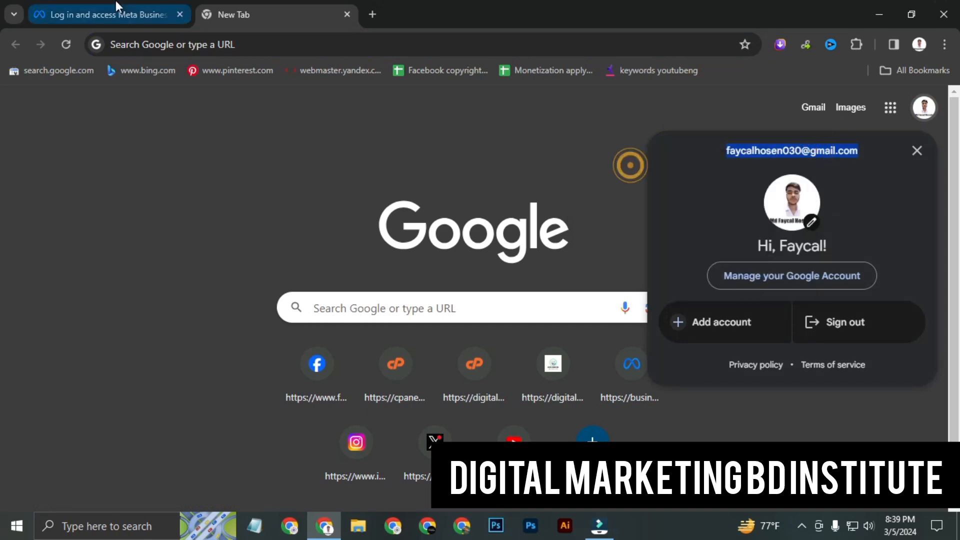
pyautogui.rightClick(354, 353)
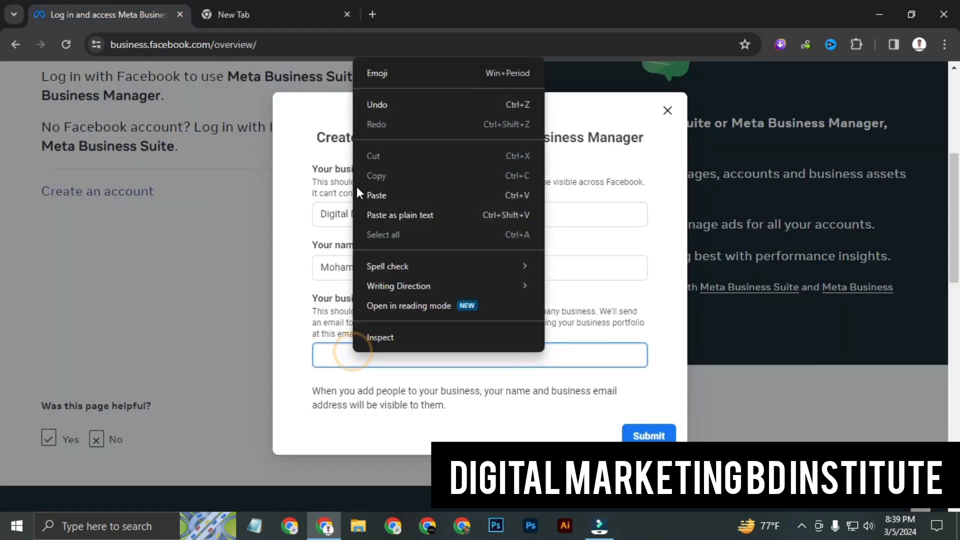
pyautogui.click(356, 189)
# Shorten the owner's first name in the Your name field
pyautogui.click(469, 359)
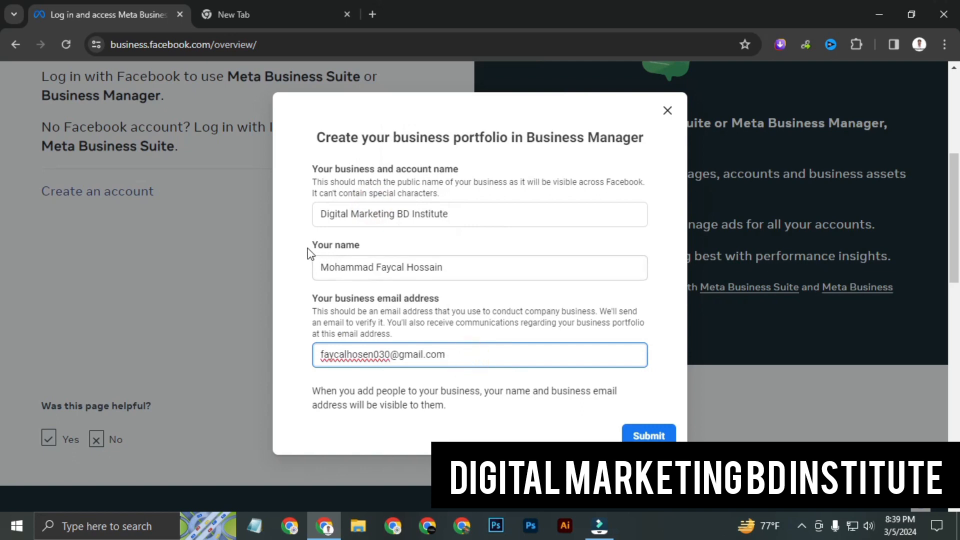
pyautogui.moveTo(307, 247); pyautogui.dragTo(433, 270)
pyautogui.doubleClick(460, 270)
pyautogui.click(456, 269)
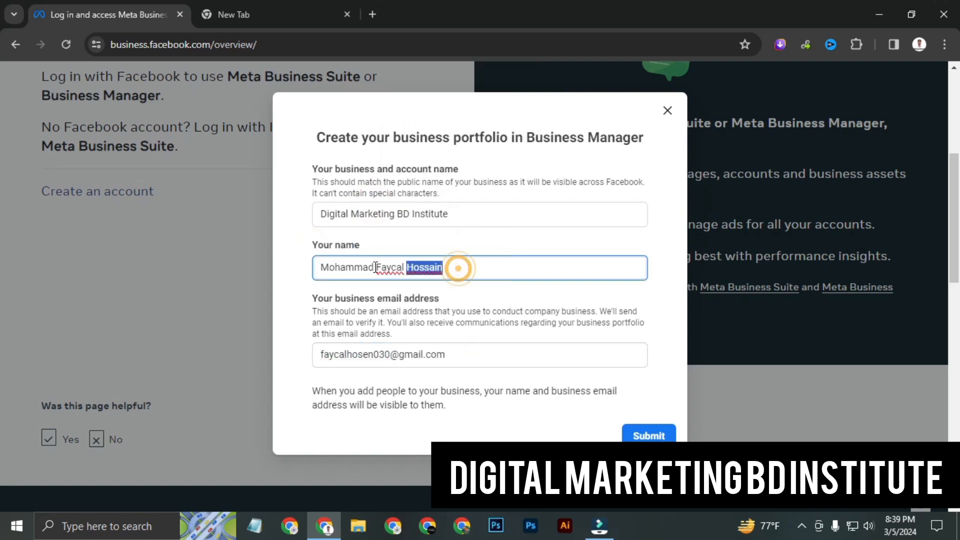
pyautogui.click(375, 267)
pyautogui.press('BackSpace')
pyautogui.press('BackSpace')
pyautogui.press('BackSpace')
pyautogui.press('BackSpace')
pyautogui.press('BackSpace')
pyautogui.press('BackSpace')
pyautogui.press('BackSpace')
pyautogui.press('BackSpace')
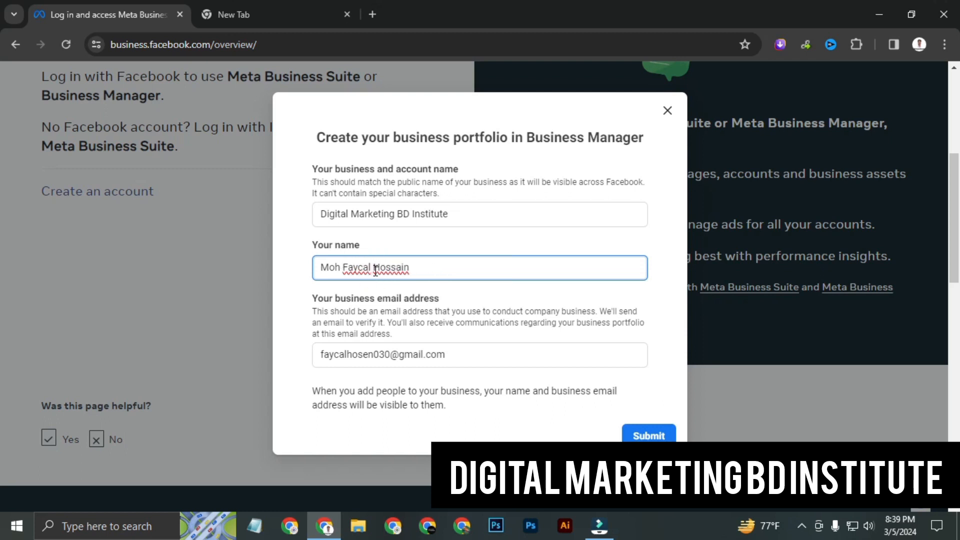
pyautogui.write('M')
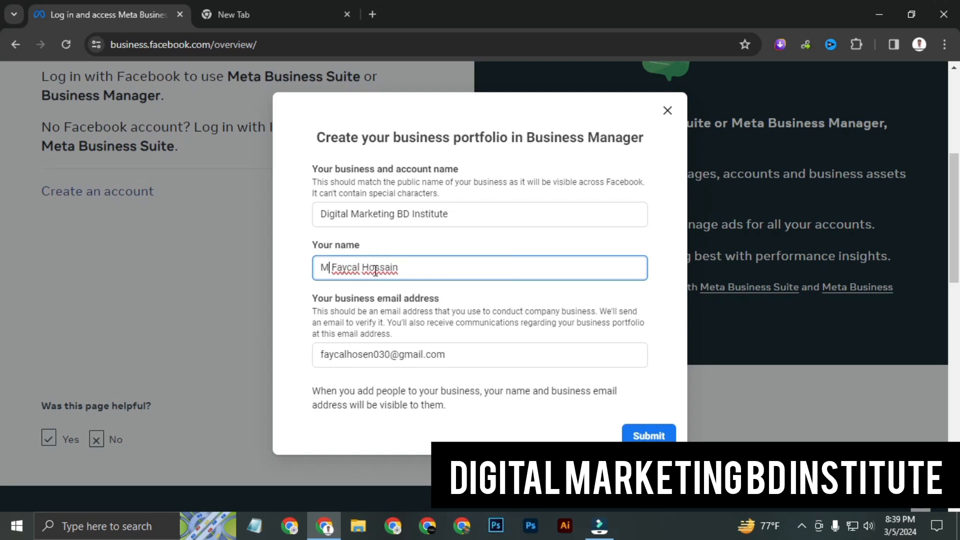
pyautogui.write('d')
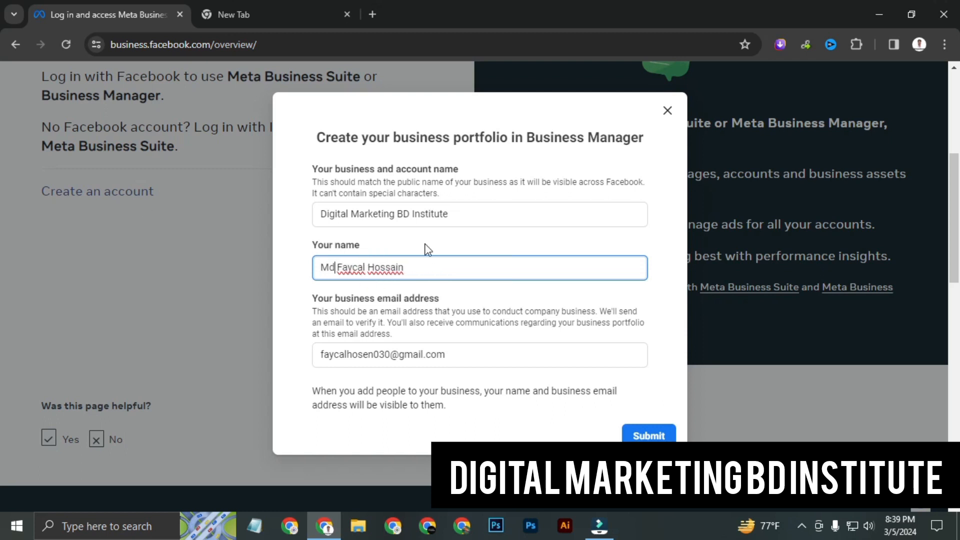
# Review the business name, owner's name and email, then submit the portfolio
pyautogui.tripleClick(426, 210)
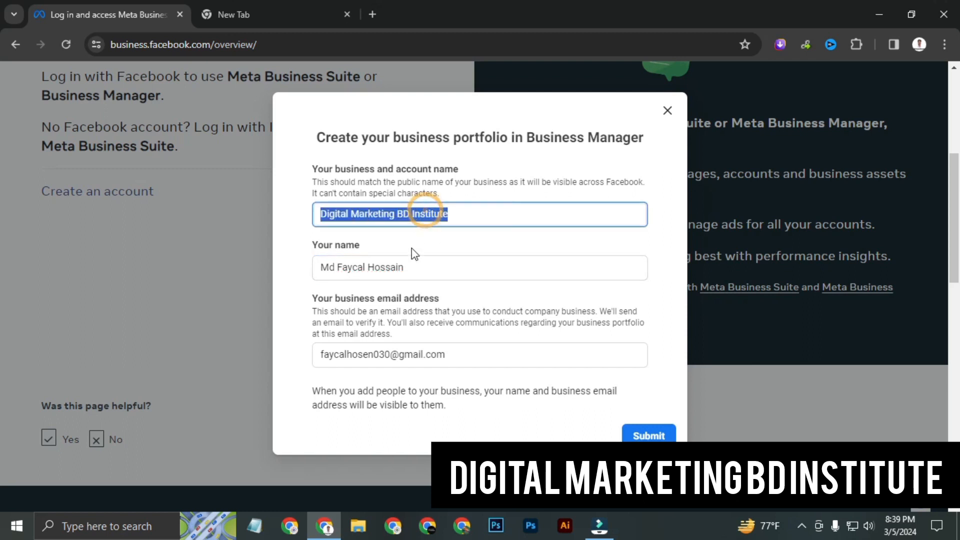
pyautogui.click(411, 267)
pyautogui.tripleClick(412, 267)
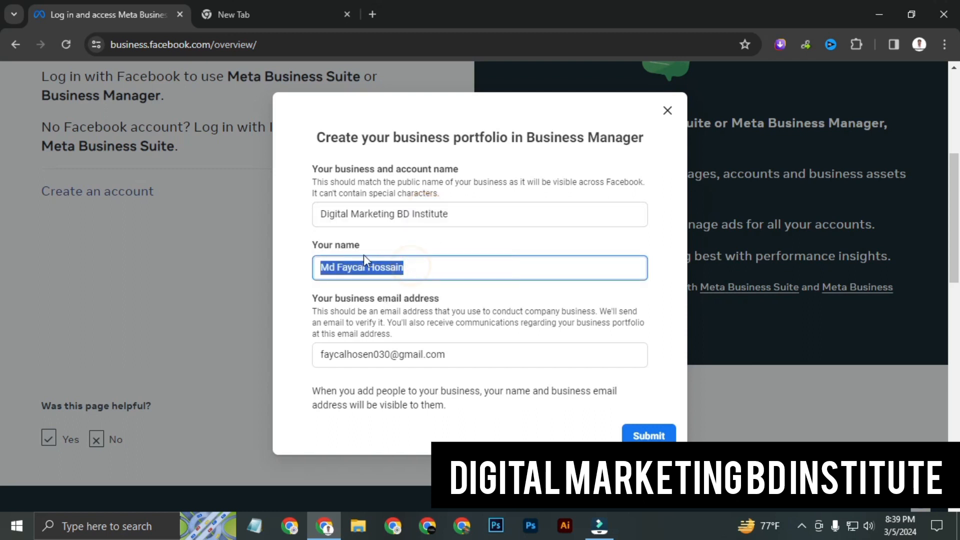
pyautogui.click(349, 247)
pyautogui.click(393, 352)
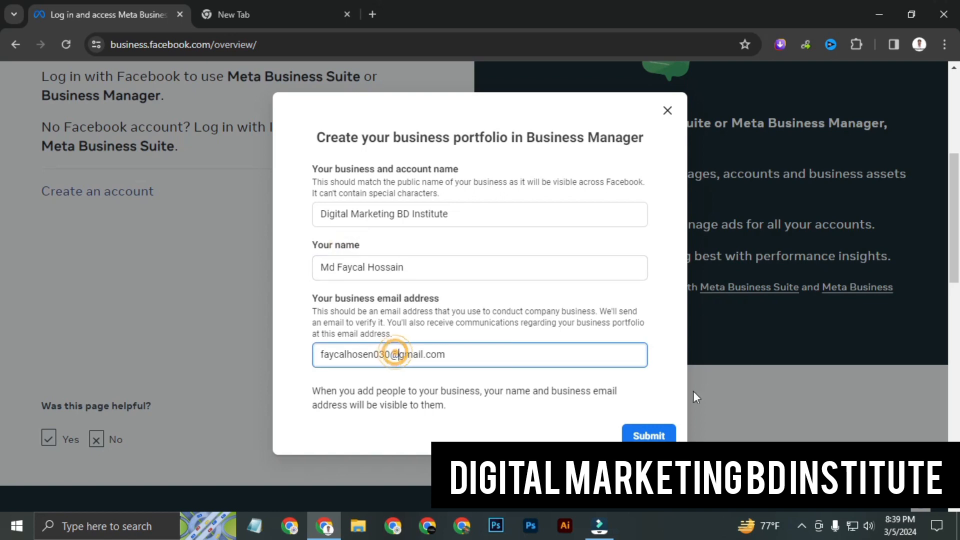
pyautogui.scroll(-6, 510, 345)
pyautogui.click(648, 435)
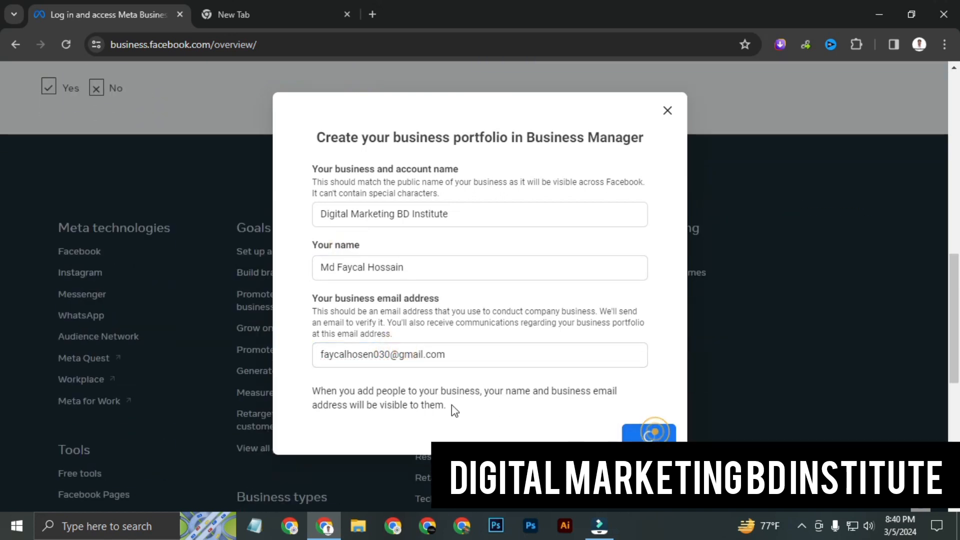
# Wait for the 'has been created!' confirmation, then switch to the new browser tab
pyautogui.scroll(2, 193, 300)
pyautogui.scroll(4, 194, 299)
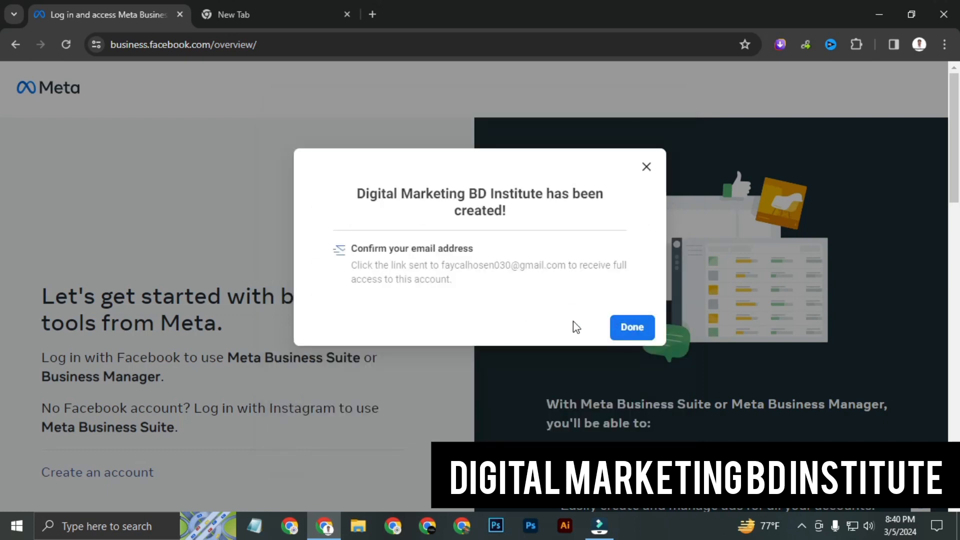
pyautogui.click(230, 4)
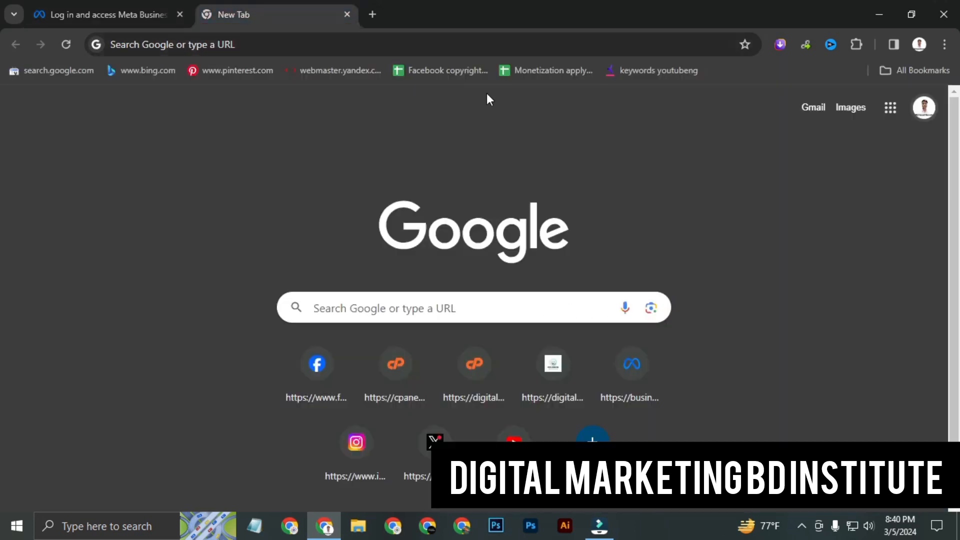
# Open Gmail and look through the Primary, Promotions and Social inbox categories
pyautogui.click(806, 109)
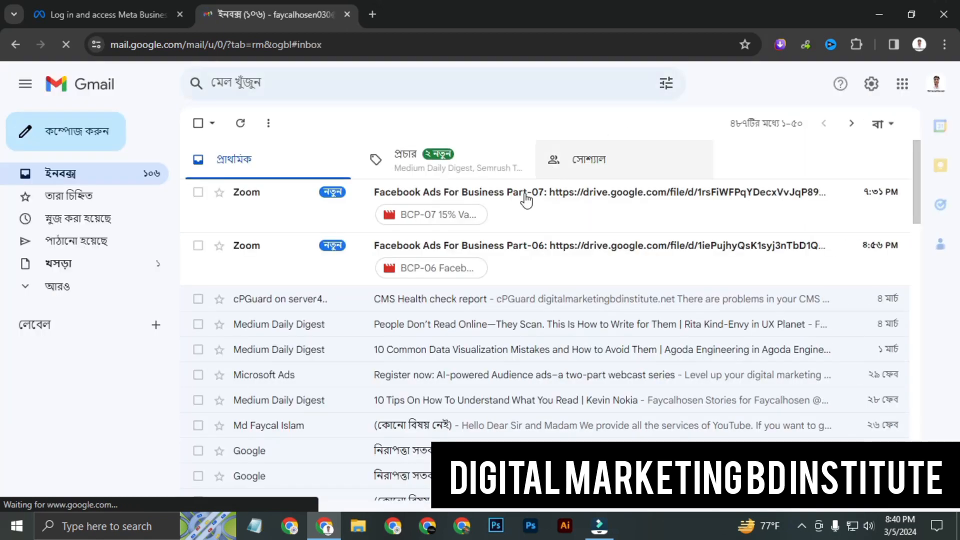
pyautogui.click(515, 211)
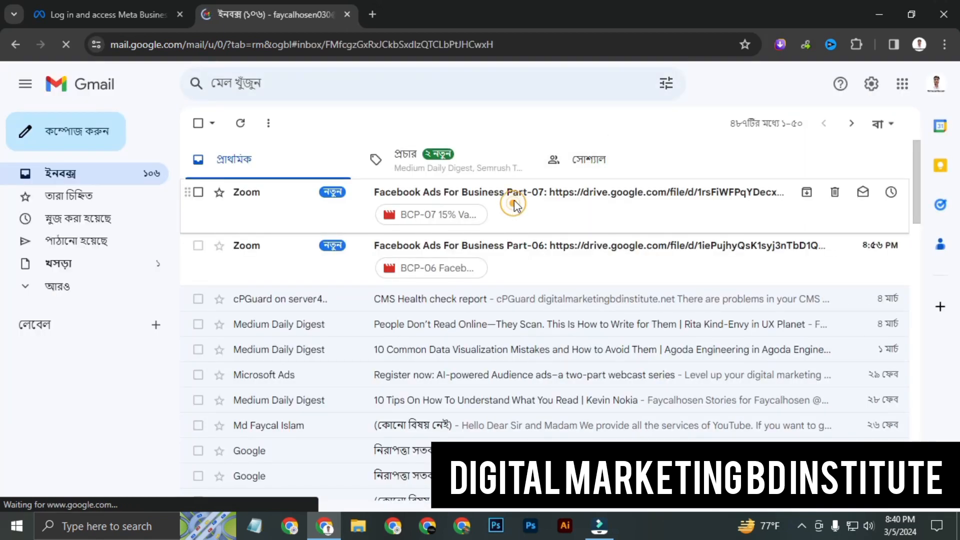
pyautogui.click(105, 86)
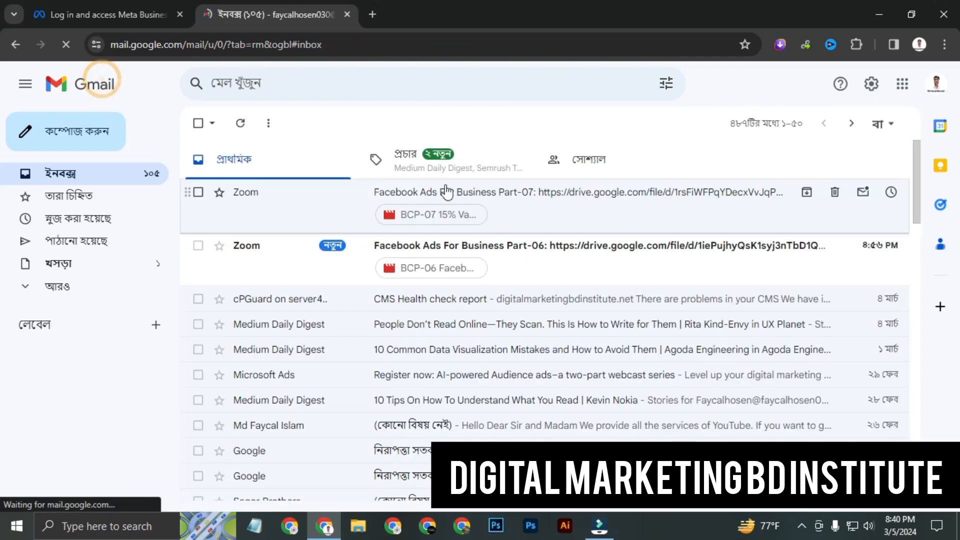
pyautogui.click(441, 150)
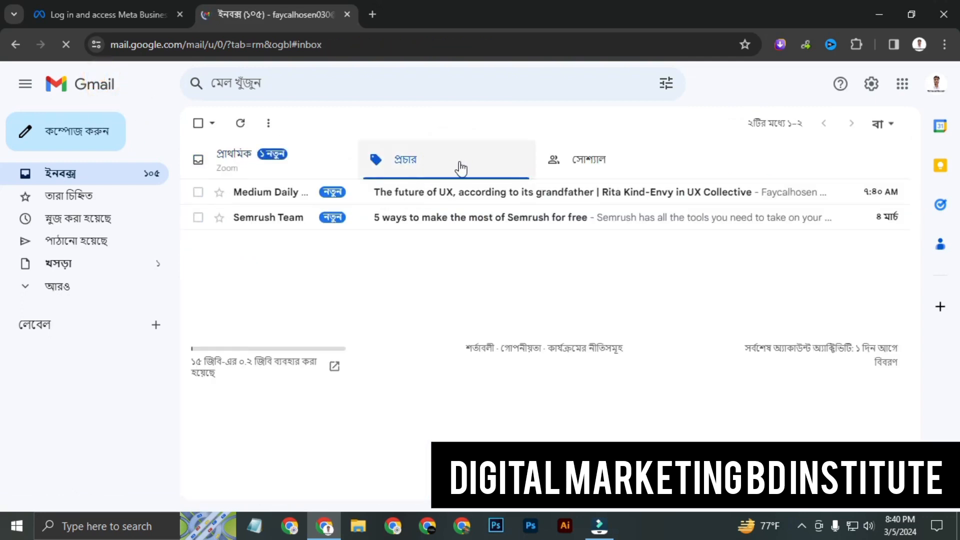
pyautogui.click(340, 160)
pyautogui.click(593, 157)
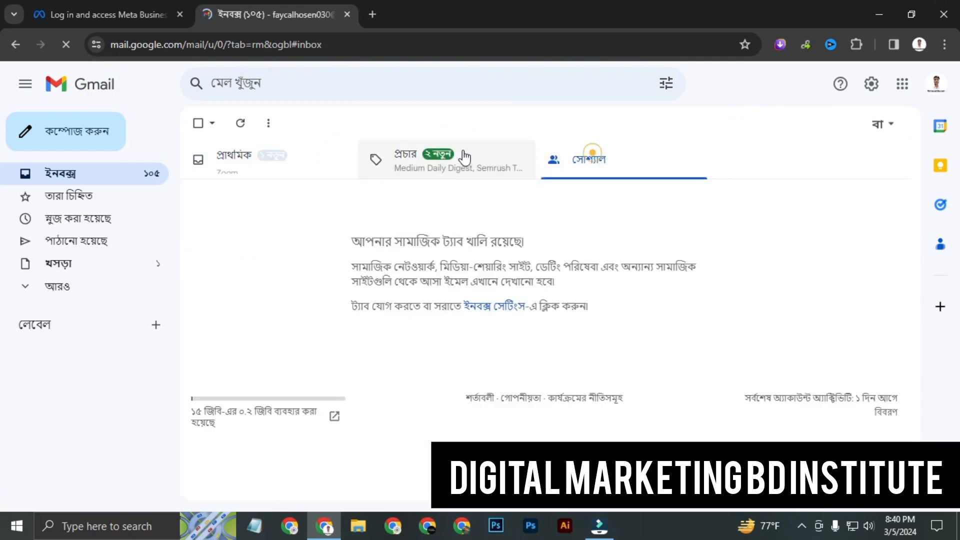
pyautogui.click(463, 154)
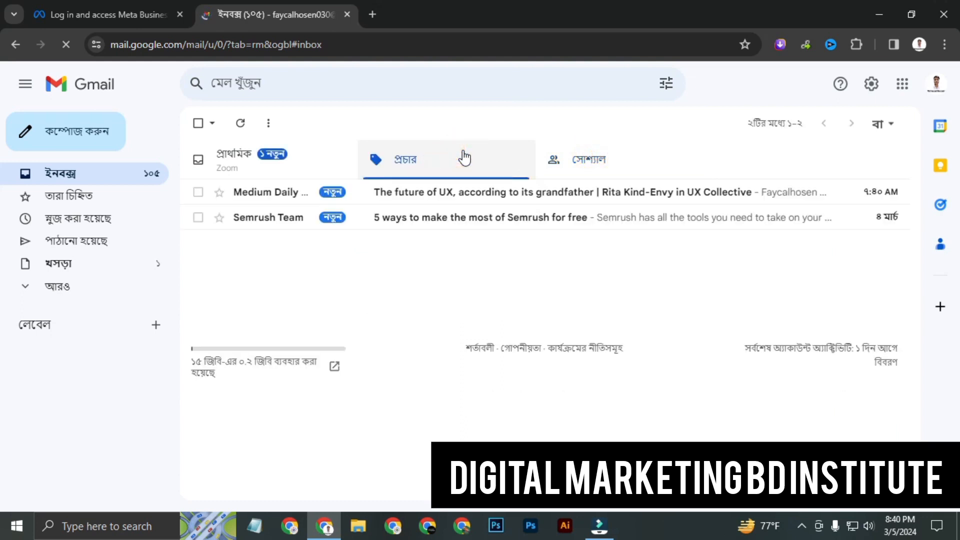
# Dismiss the portfolio-created confirmation in the Business Suite tab and return to Gmail
pyautogui.click(101, 14)
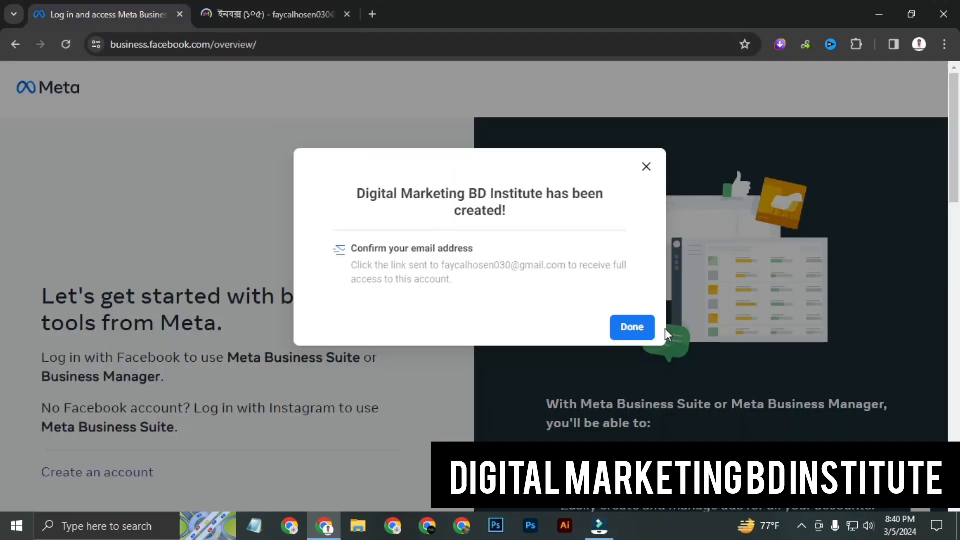
pyautogui.click(644, 327)
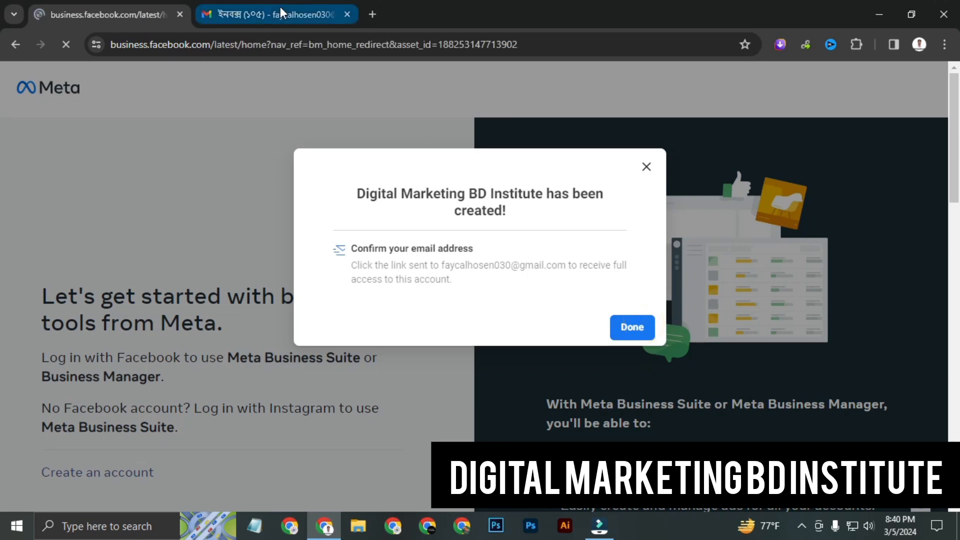
pyautogui.click(280, 12)
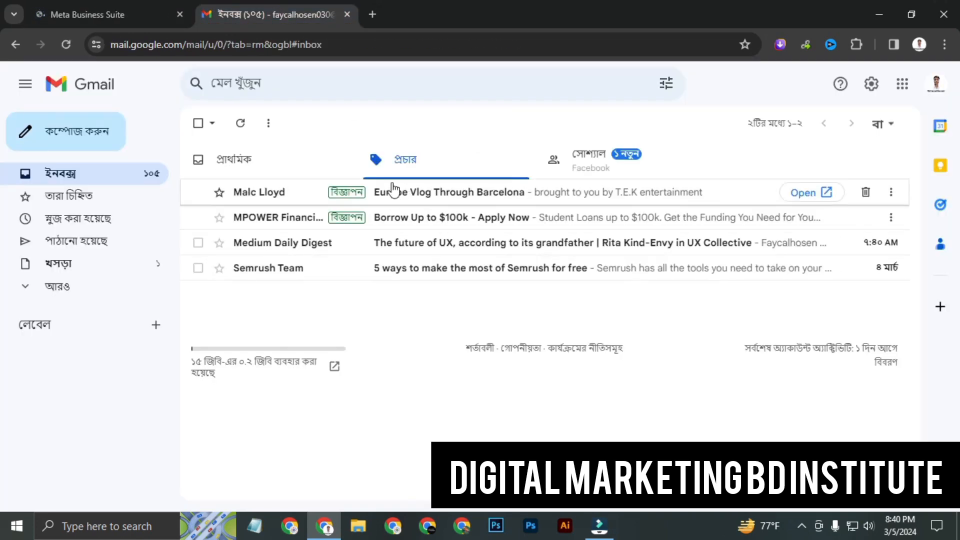
# Open Facebook's 'Confirm your business email address' message from the Social category
pyautogui.click(315, 161)
pyautogui.click(433, 157)
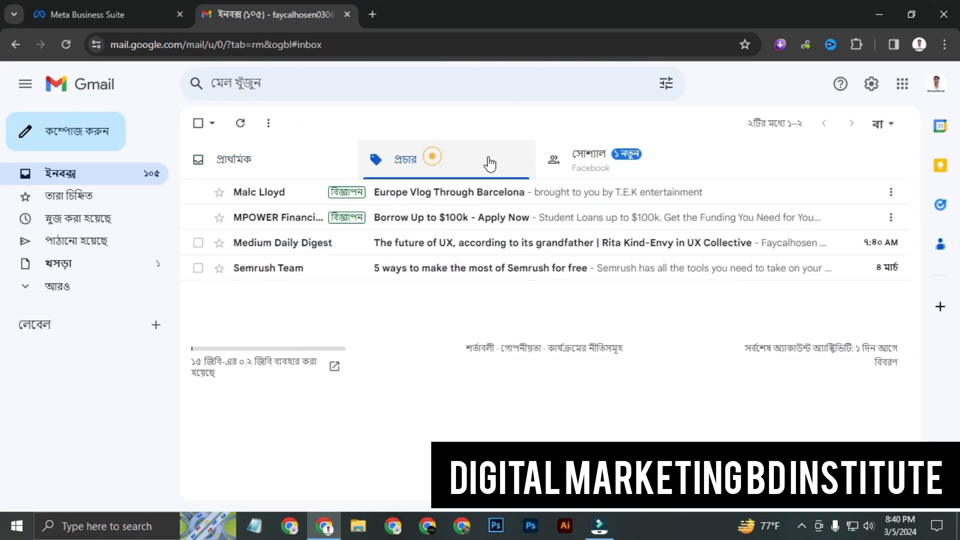
pyautogui.click(631, 156)
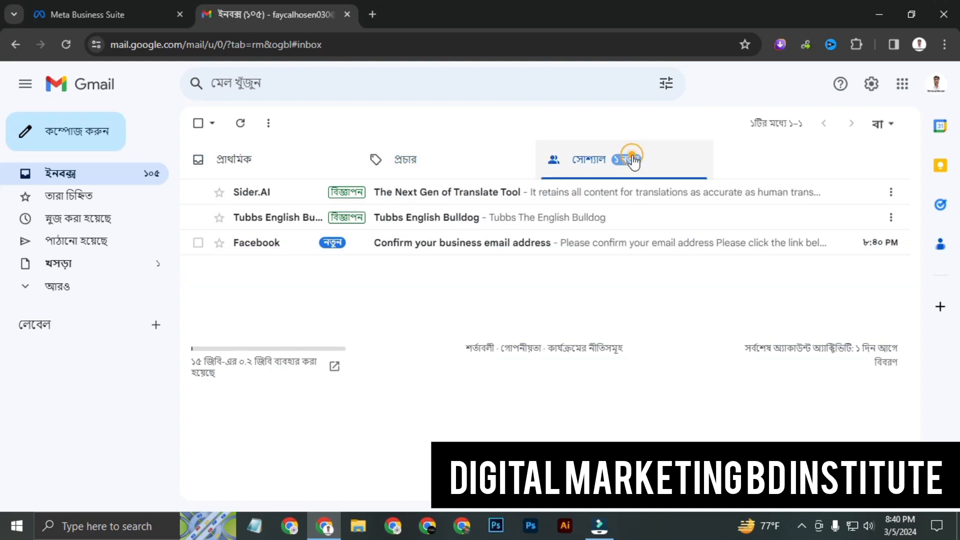
pyautogui.click(486, 244)
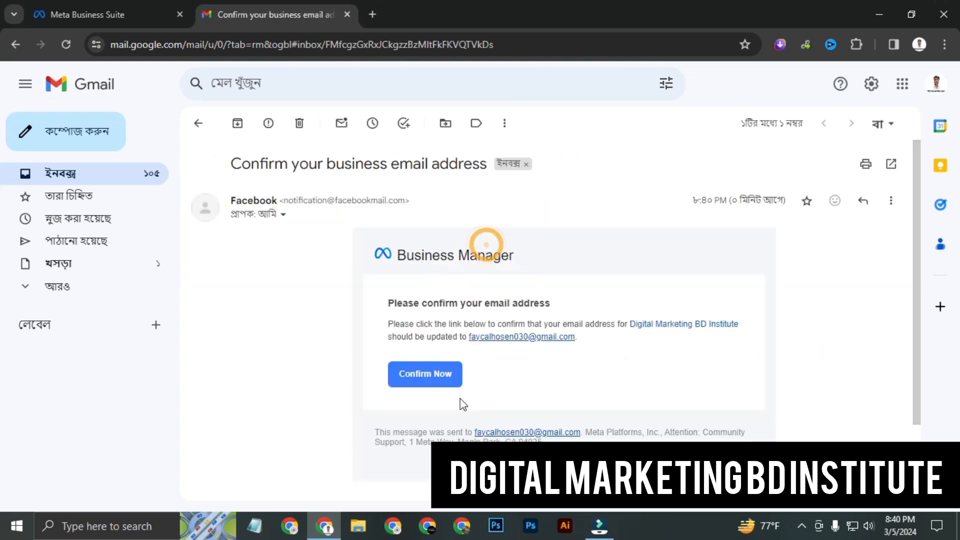
pyautogui.click(383, 236)
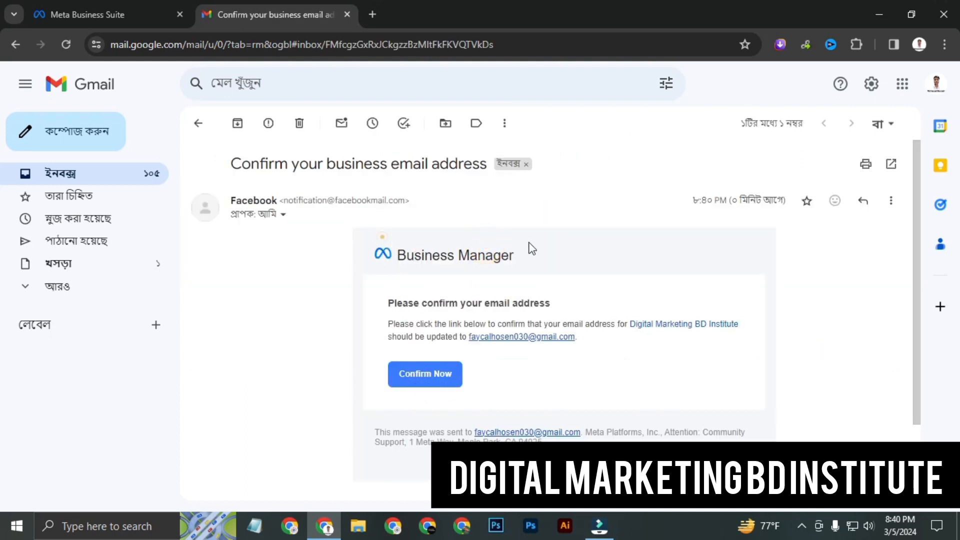
pyautogui.moveTo(391, 262); pyautogui.dragTo(446, 296)
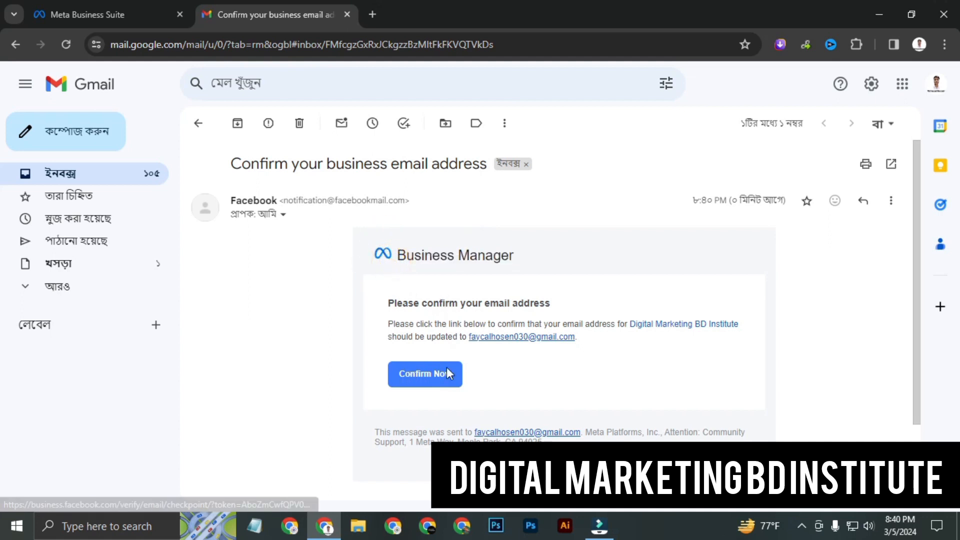
# Confirm the business email via 'Confirm Now' and check the loaded People page address
pyautogui.click(424, 380)
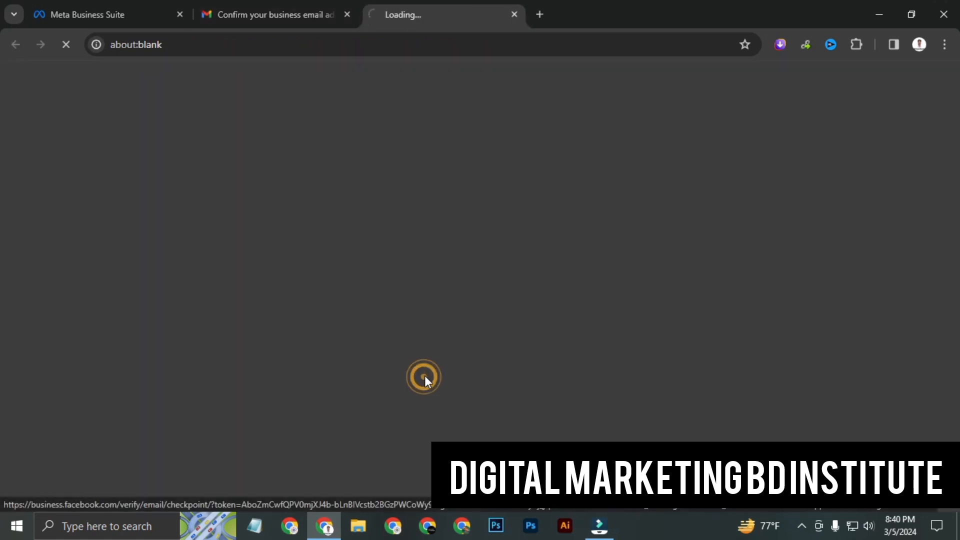
pyautogui.click(372, 49)
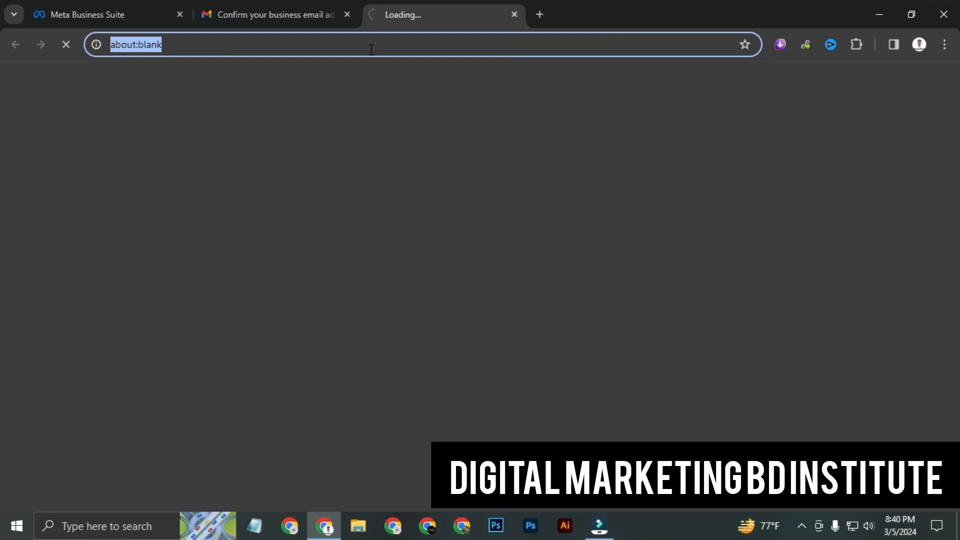
pyautogui.click(332, 199)
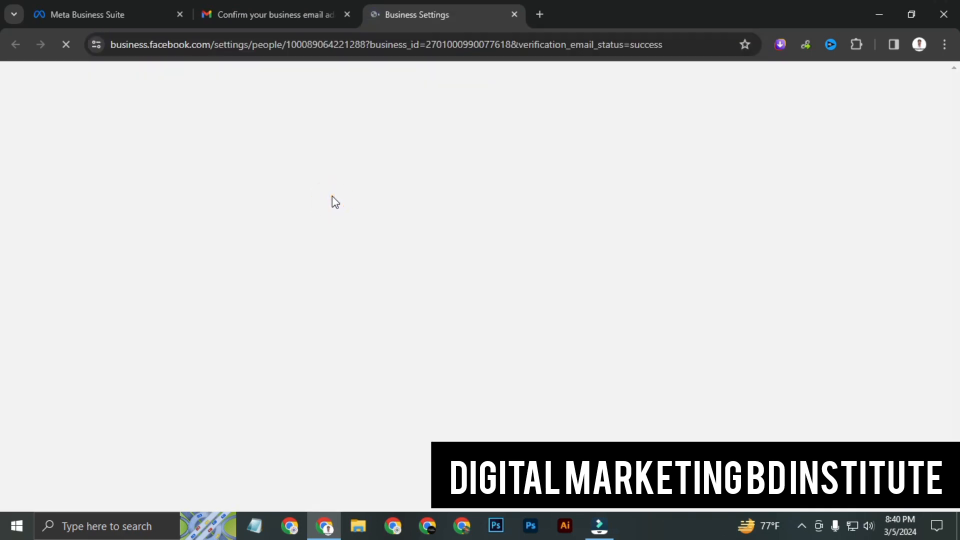
pyautogui.click(343, 50)
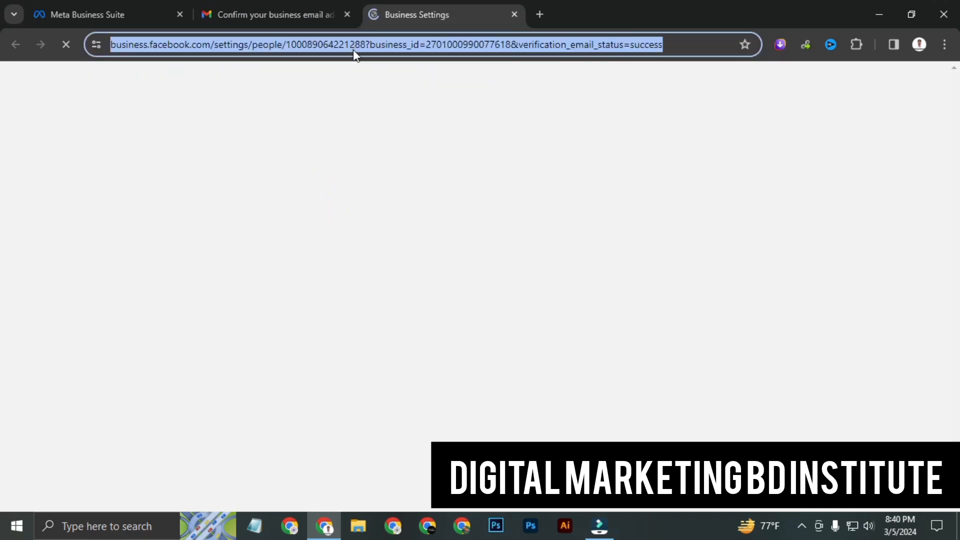
pyautogui.doubleClick(345, 45)
pyautogui.click(324, 125)
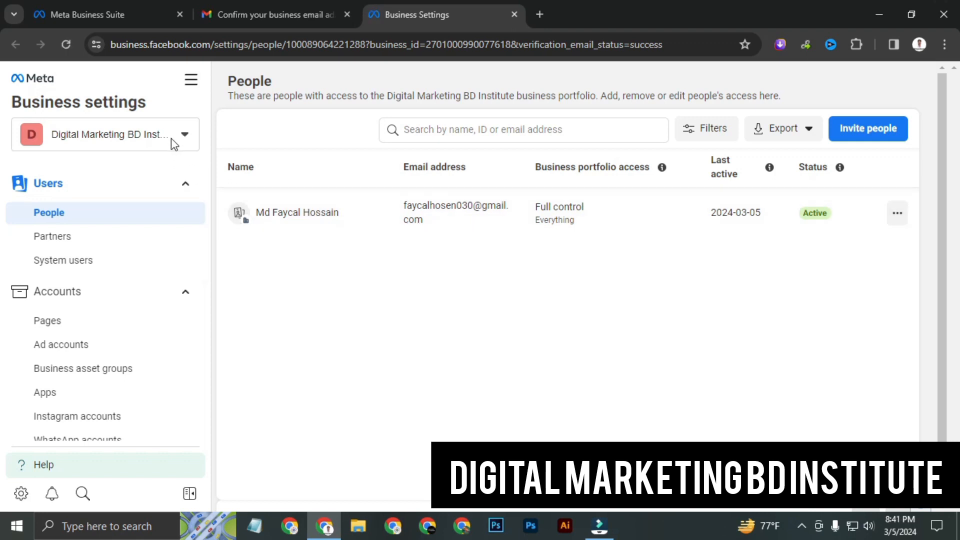
# Browse the portfolio dropdown and the owner's details panel, then start Invite people
pyautogui.click(171, 135)
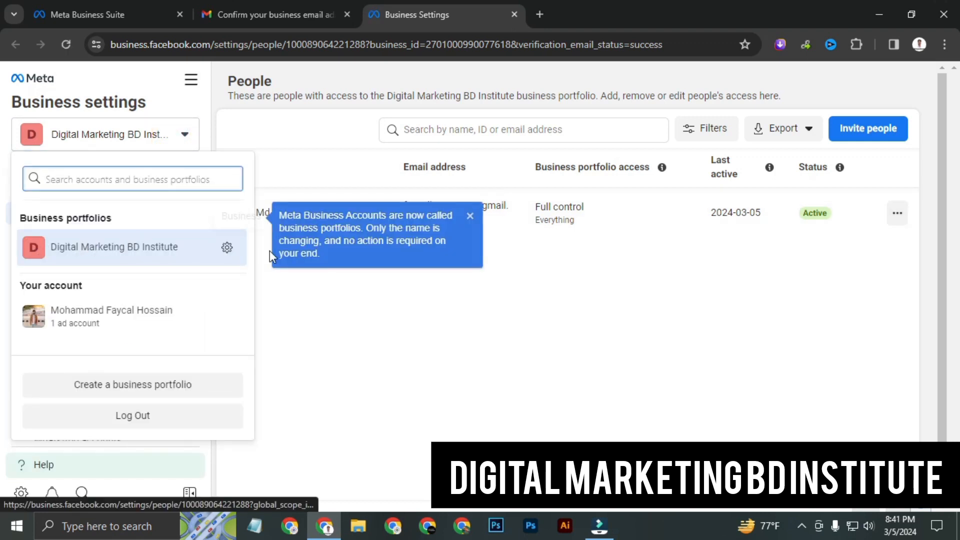
pyautogui.click(361, 330)
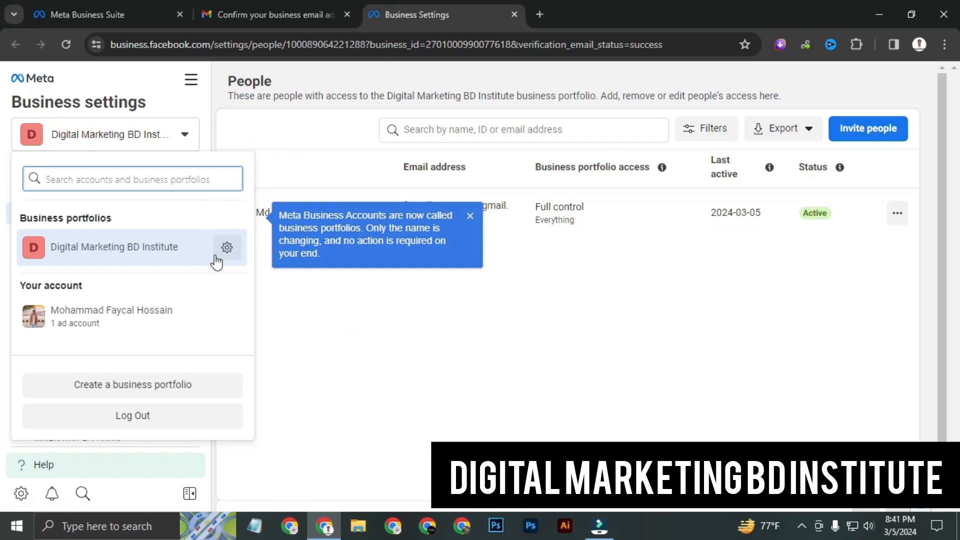
pyautogui.click(370, 311)
pyautogui.click(469, 216)
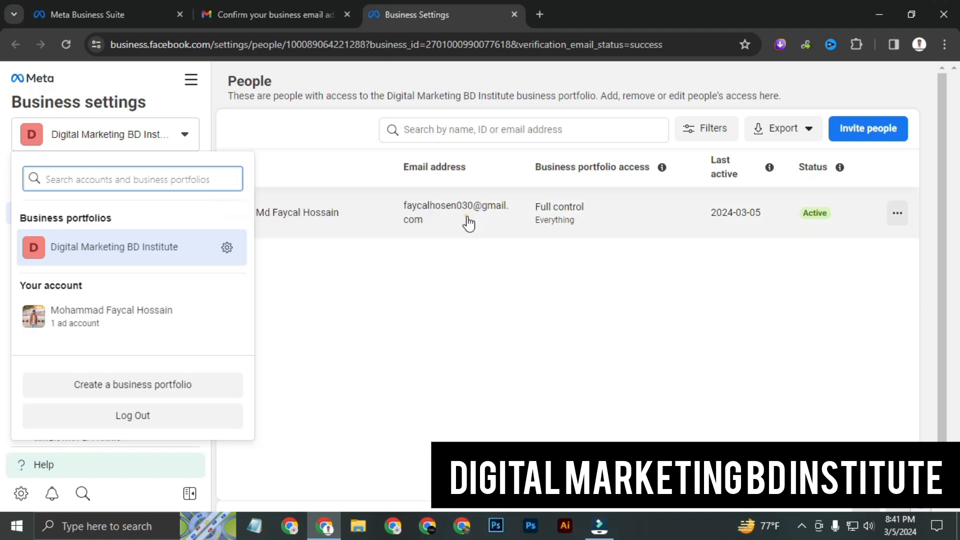
pyautogui.click(599, 210)
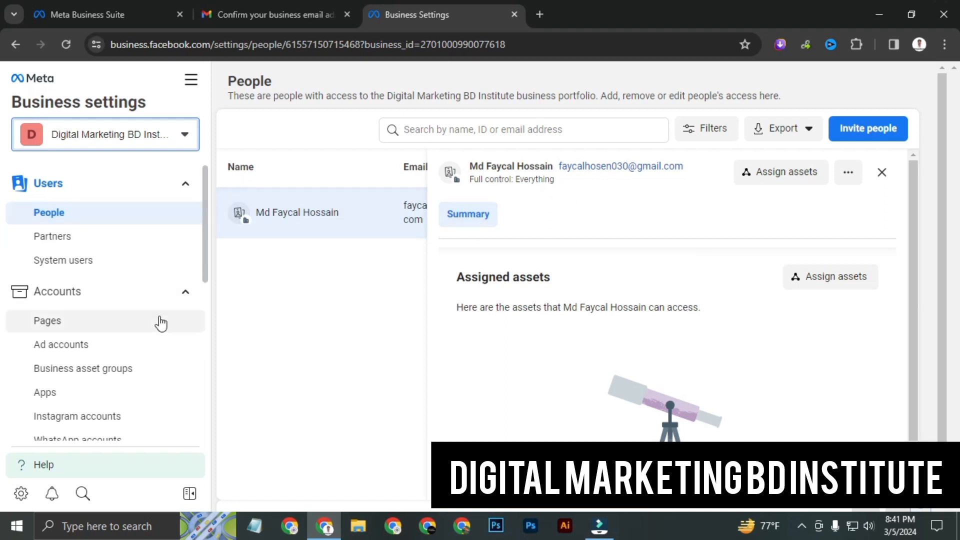
pyautogui.click(881, 172)
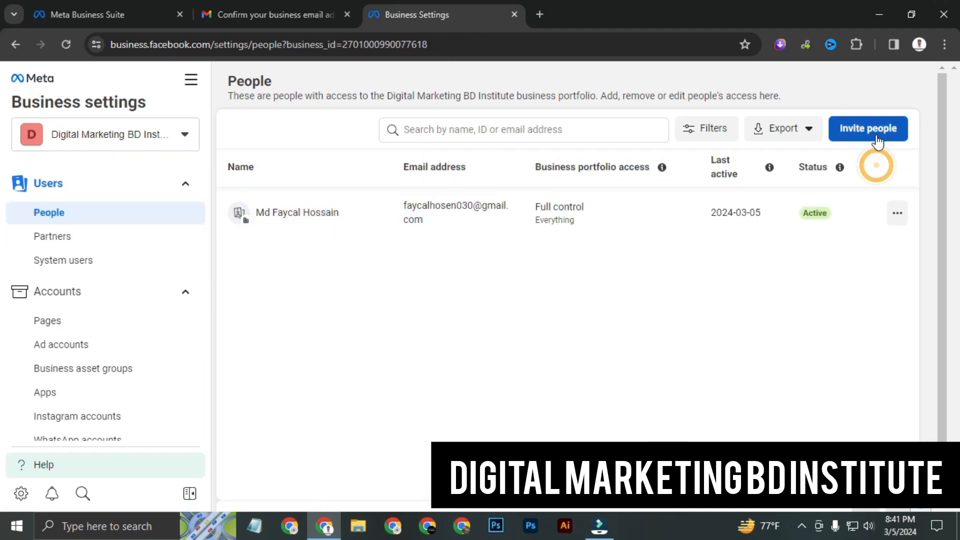
pyautogui.click(873, 133)
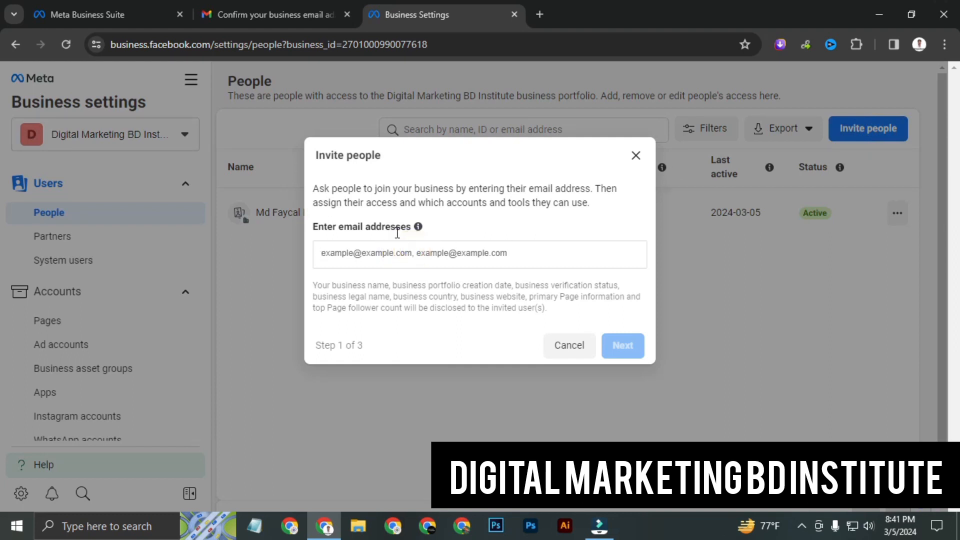
# Cancel the Invite people dialog and open the Partners page under Users
pyautogui.click(382, 254)
pyautogui.click(390, 254)
pyautogui.click(632, 159)
pyautogui.click(128, 236)
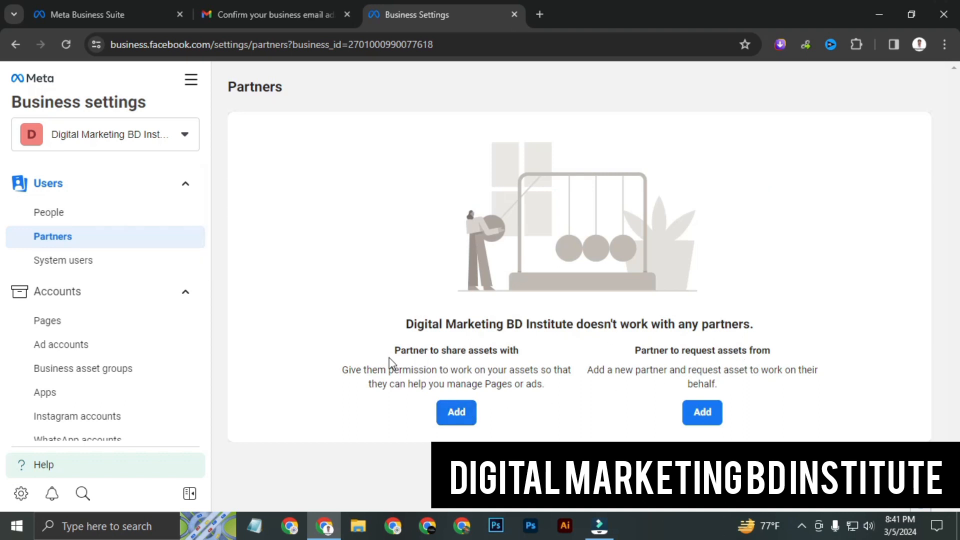
# Try the add-partner-to-share-assets form, cancel it without saving, and open System users
pyautogui.moveTo(631, 350); pyautogui.dragTo(700, 416)
pyautogui.click(686, 358)
pyautogui.click(456, 413)
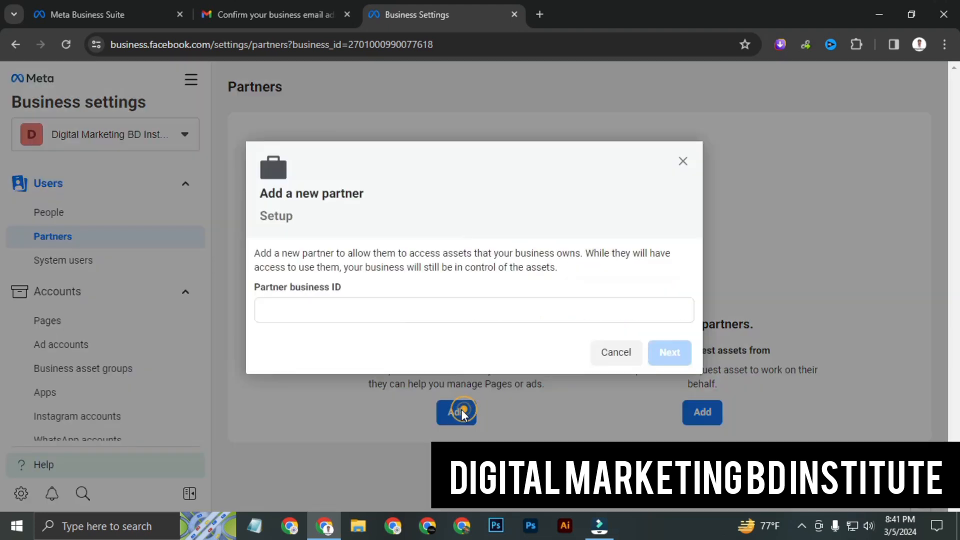
pyautogui.click(358, 305)
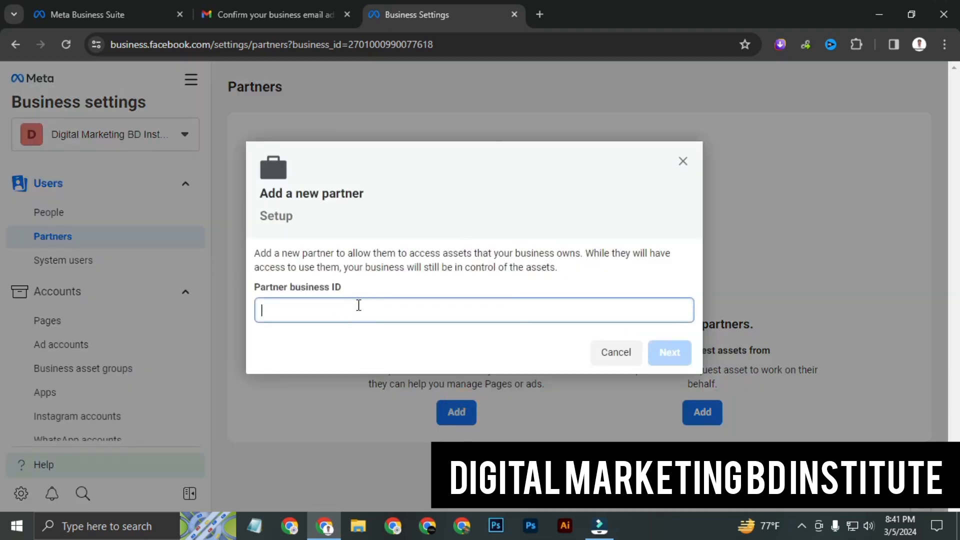
pyautogui.click(358, 305)
pyautogui.write('Md')
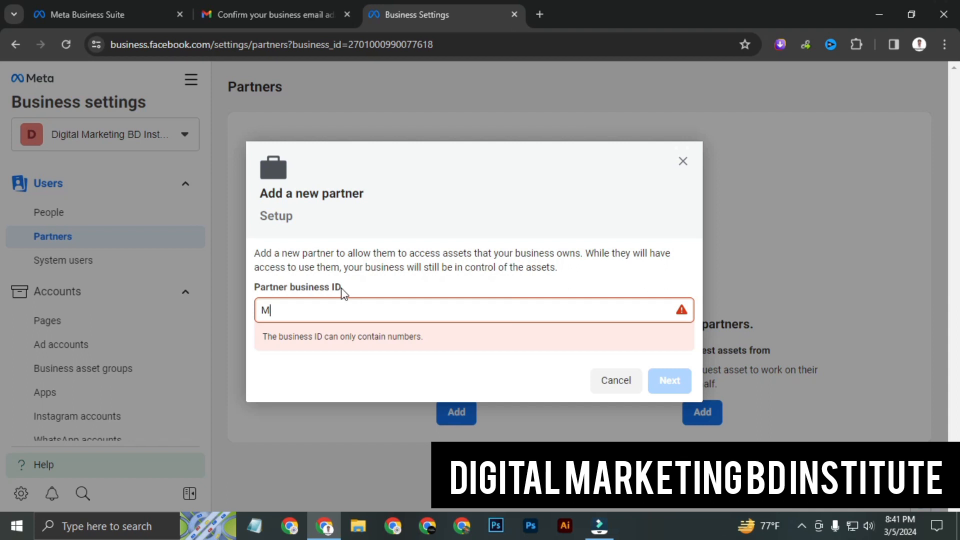
pyautogui.press('BackSpace')
pyautogui.click(683, 162)
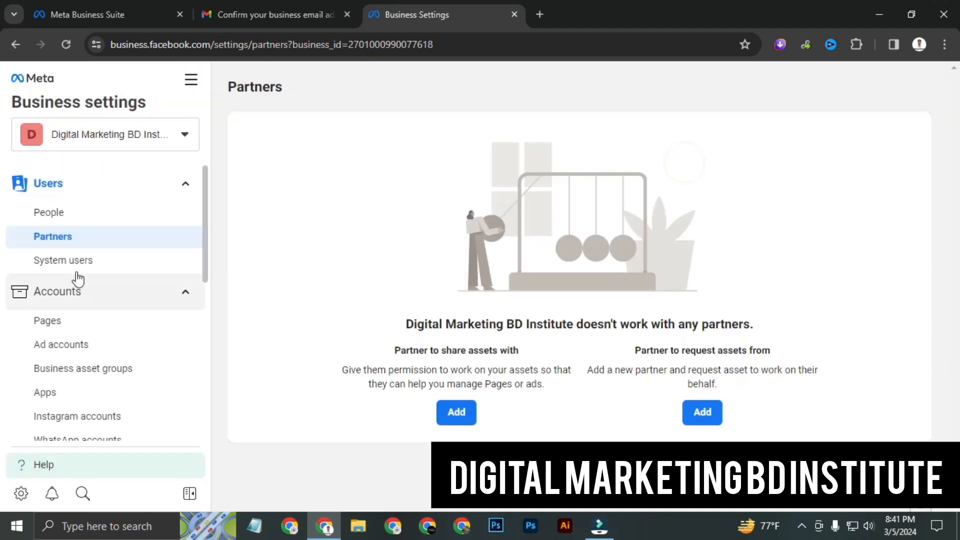
pyautogui.click(78, 261)
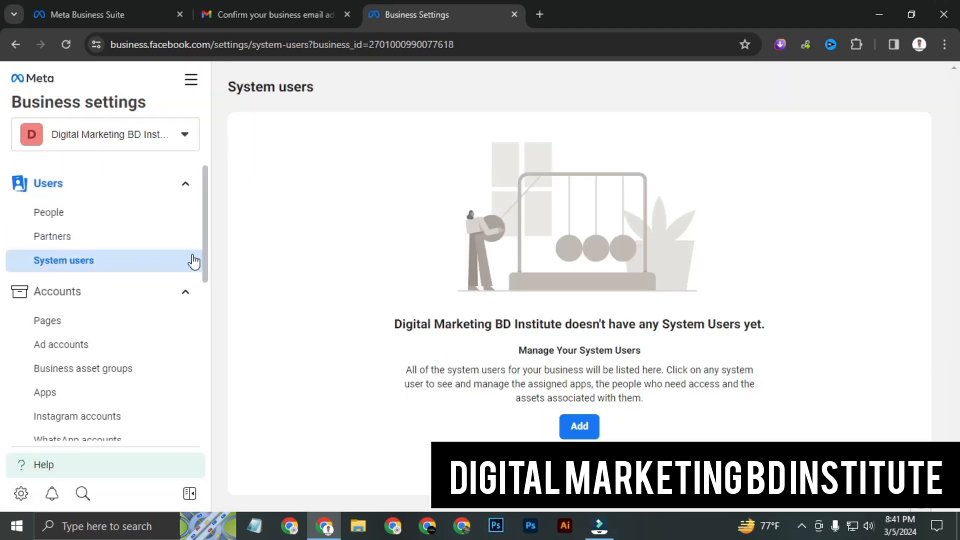
# Accept the Non-discrimination Policy when adding a system user and continue
pyautogui.click(583, 424)
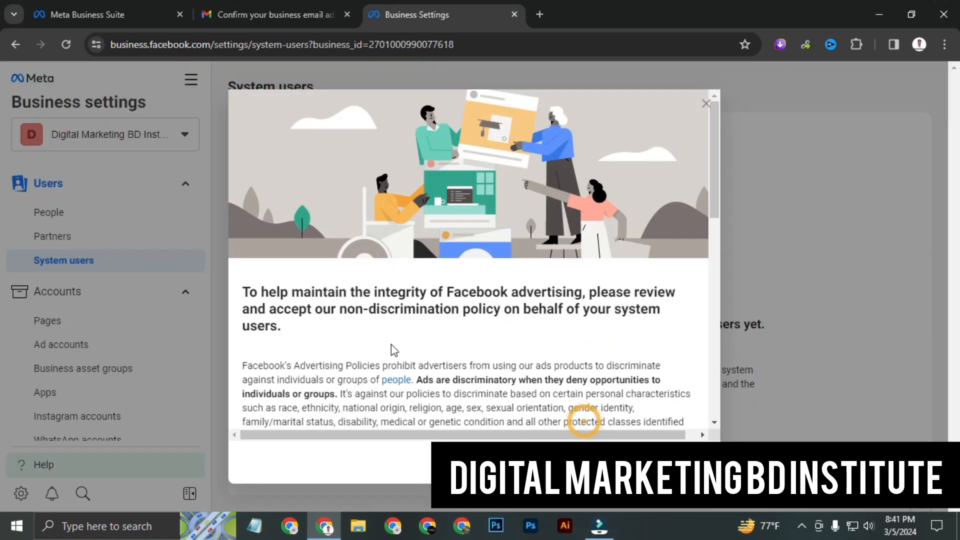
pyautogui.scroll(-10, 393, 350)
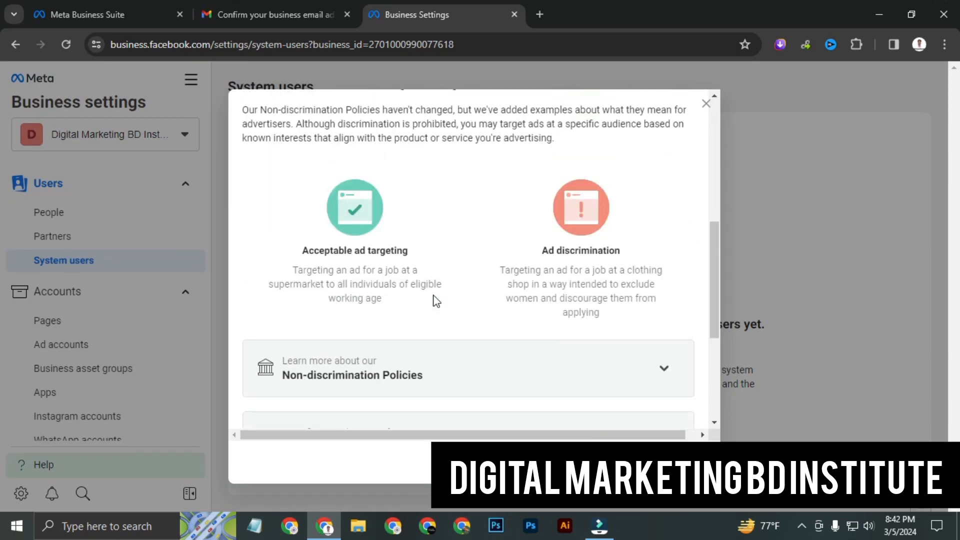
pyautogui.scroll(-3, 437, 301)
pyautogui.click(683, 463)
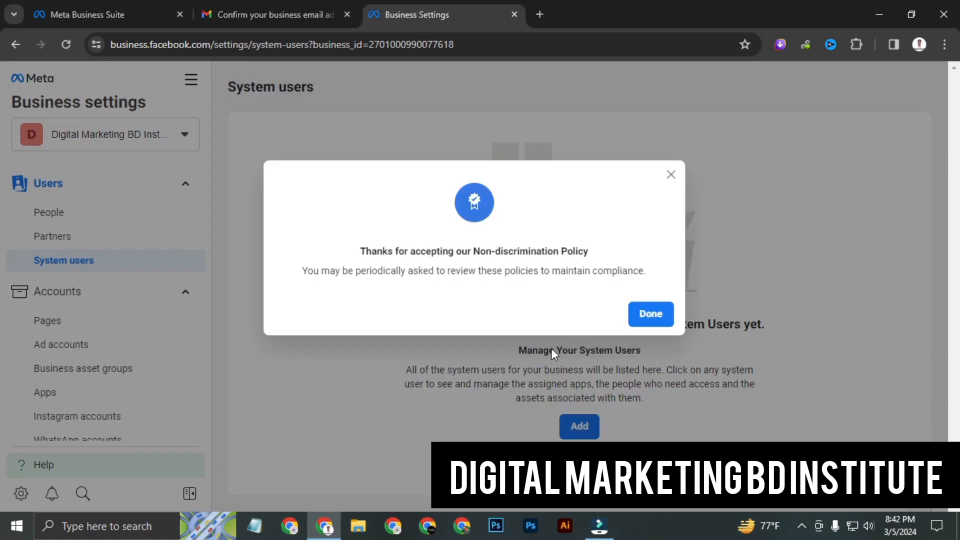
pyautogui.click(649, 314)
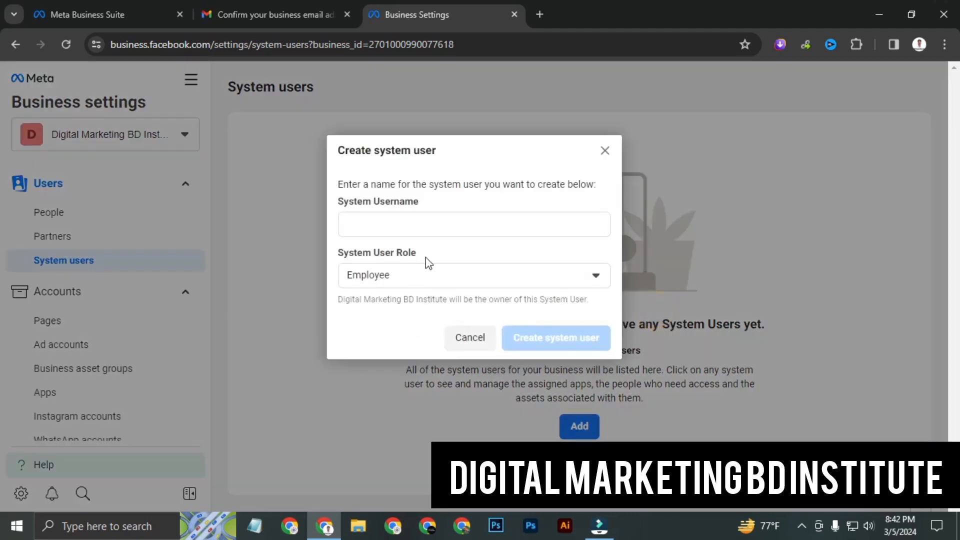
# Attempt to add an Admin system user, then dismiss the error requiring an app first
pyautogui.click(432, 227)
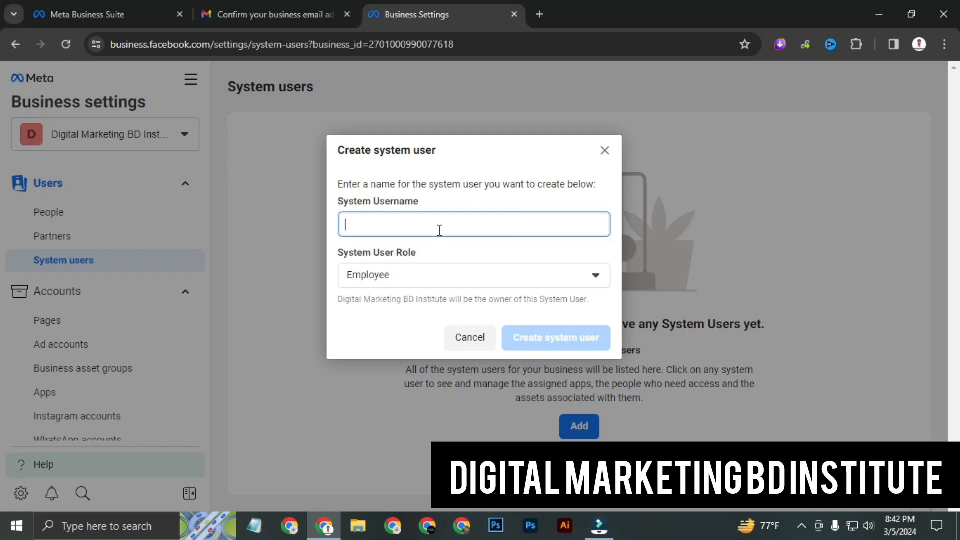
pyautogui.write('m')
pyautogui.press('BackSpace')
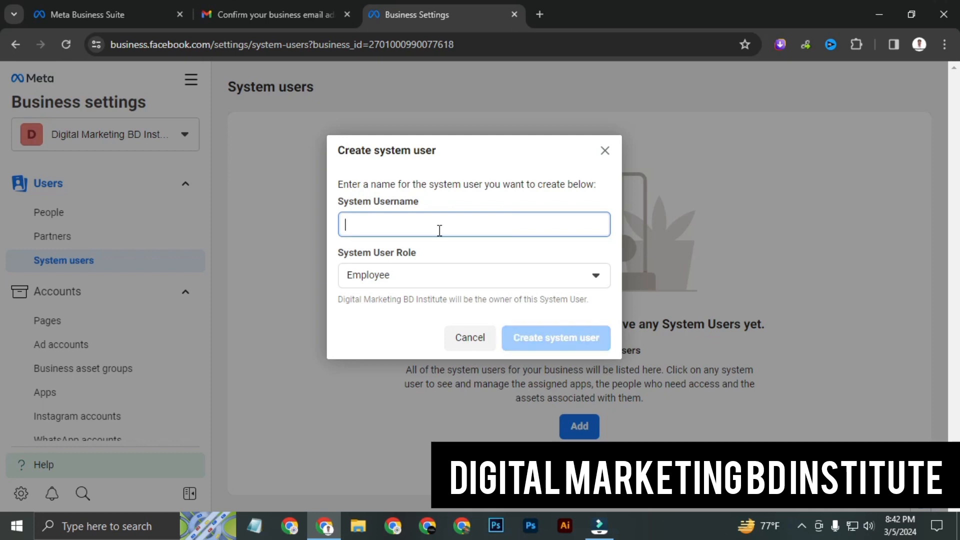
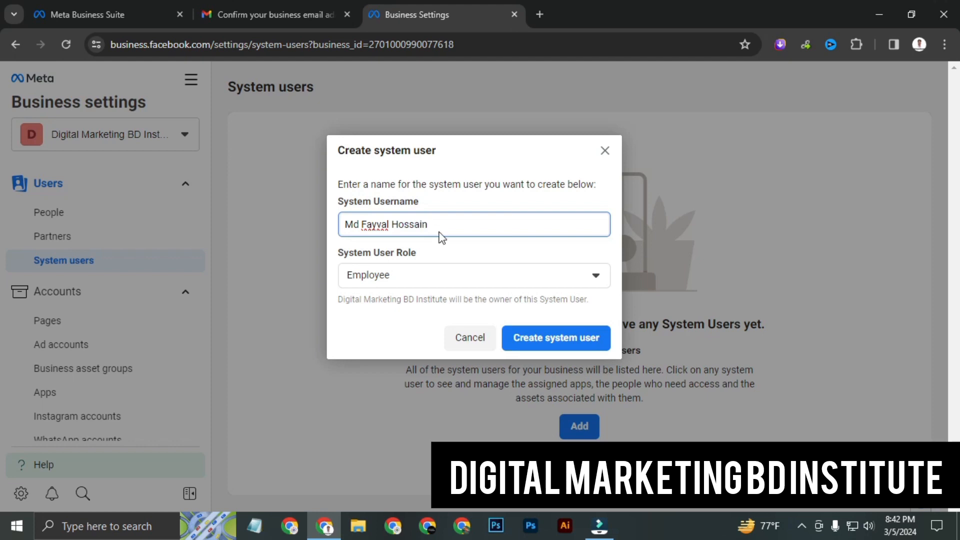
pyautogui.click(449, 284)
pyautogui.click(431, 338)
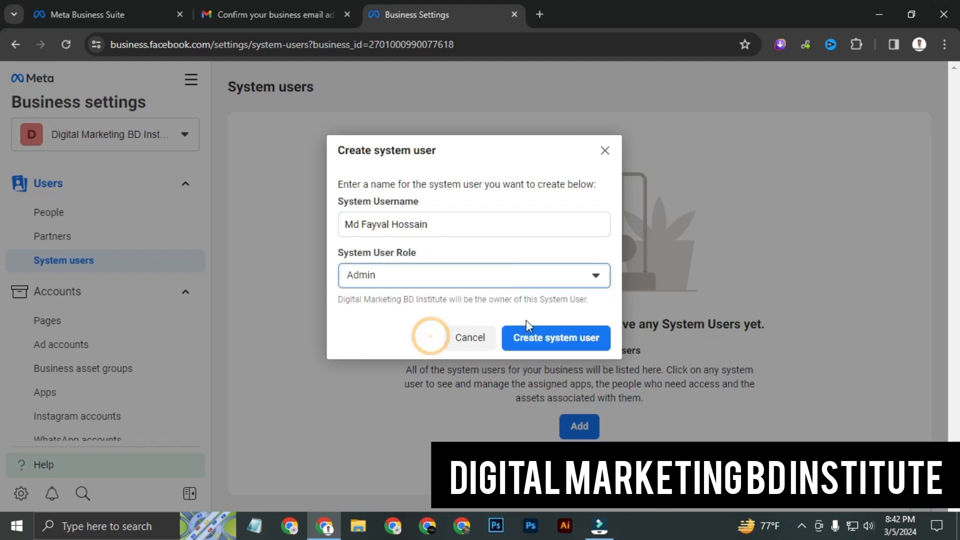
pyautogui.click(561, 338)
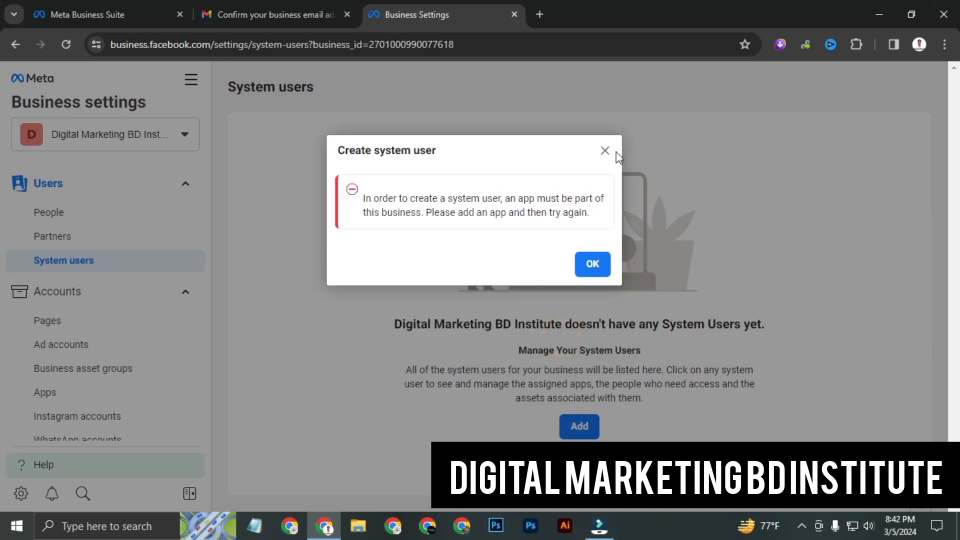
pyautogui.moveTo(340, 150); pyautogui.dragTo(436, 150)
pyautogui.click(365, 197)
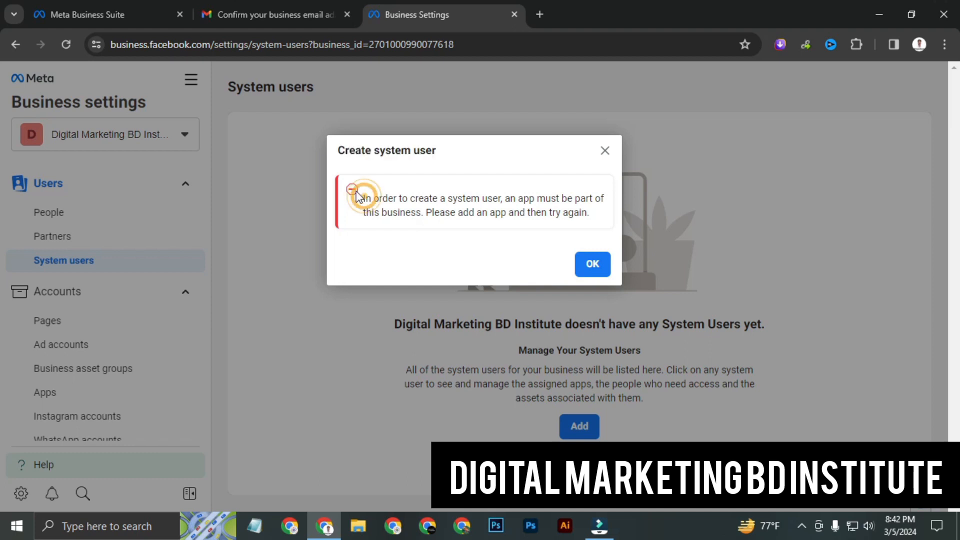
pyautogui.click(603, 152)
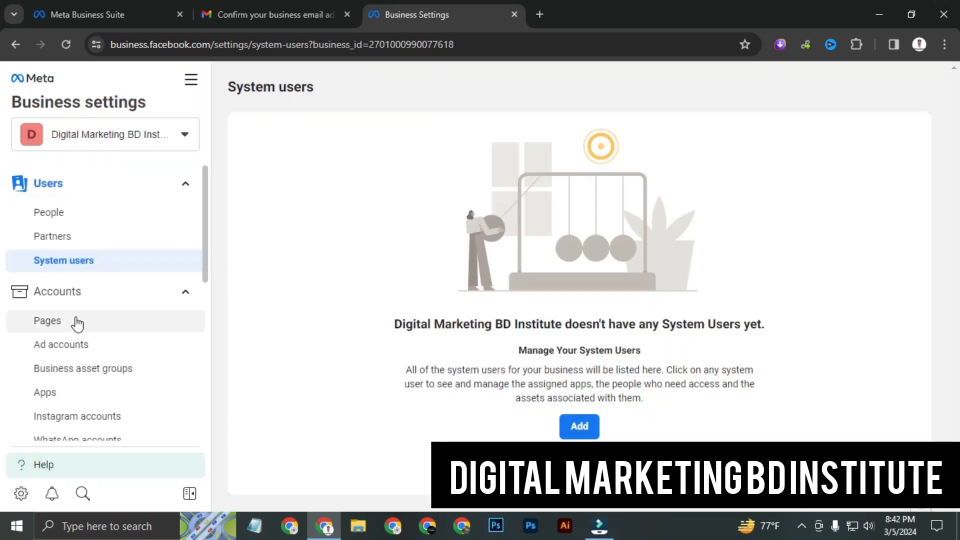
# Open the Pages section under Accounts in Business Settings
pyautogui.click(122, 307)
pyautogui.click(124, 308)
pyautogui.click(123, 322)
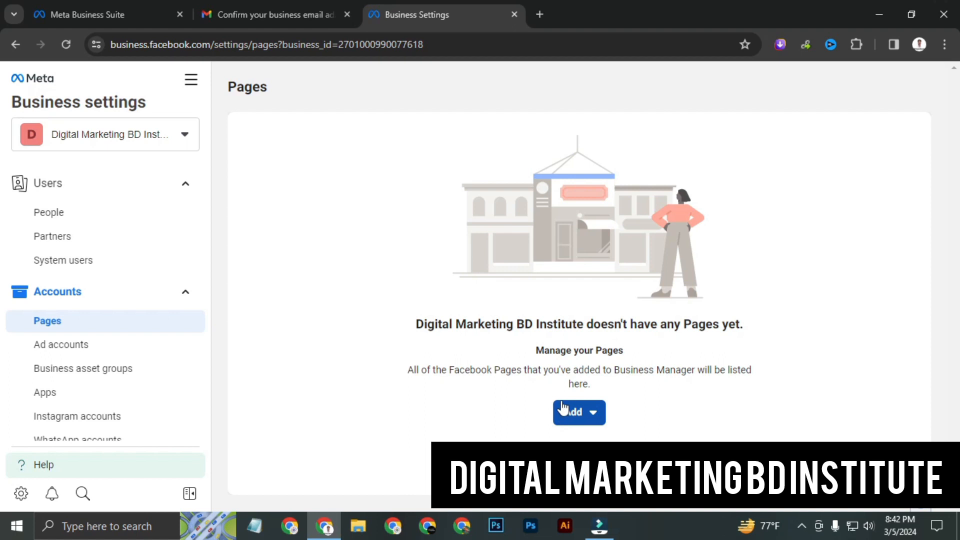
# Choose Add a Page to bring up the Add a Facebook Page form, ready for the name
pyautogui.click(585, 415)
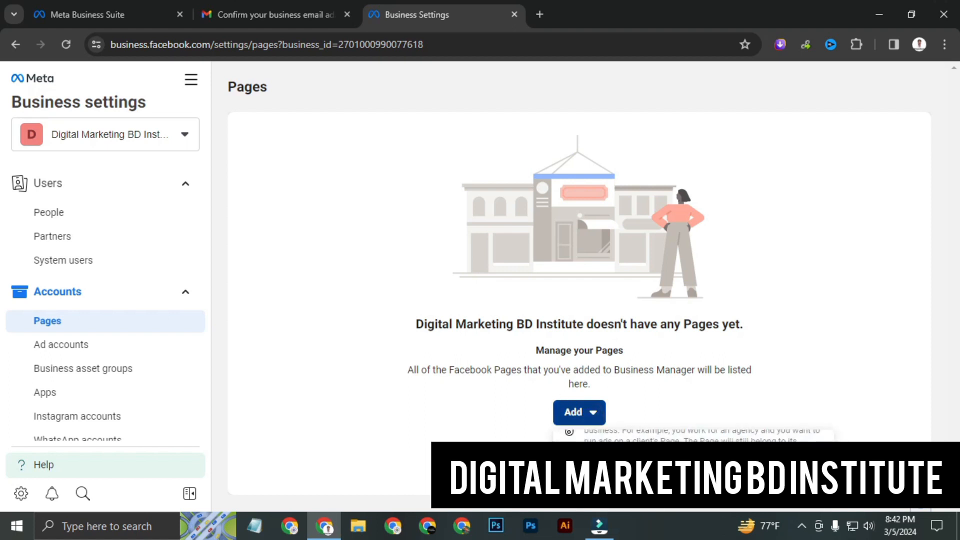
pyautogui.scroll(2, 614, 460)
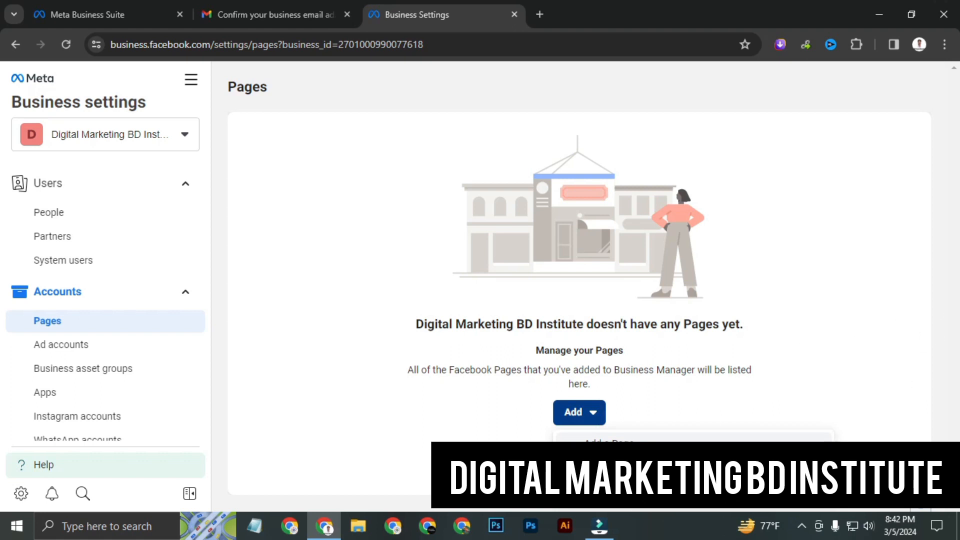
pyautogui.scroll(-2, 740, 465)
pyautogui.scroll(2, 740, 465)
pyautogui.scroll(-3, 740, 464)
pyautogui.scroll(-2, 740, 465)
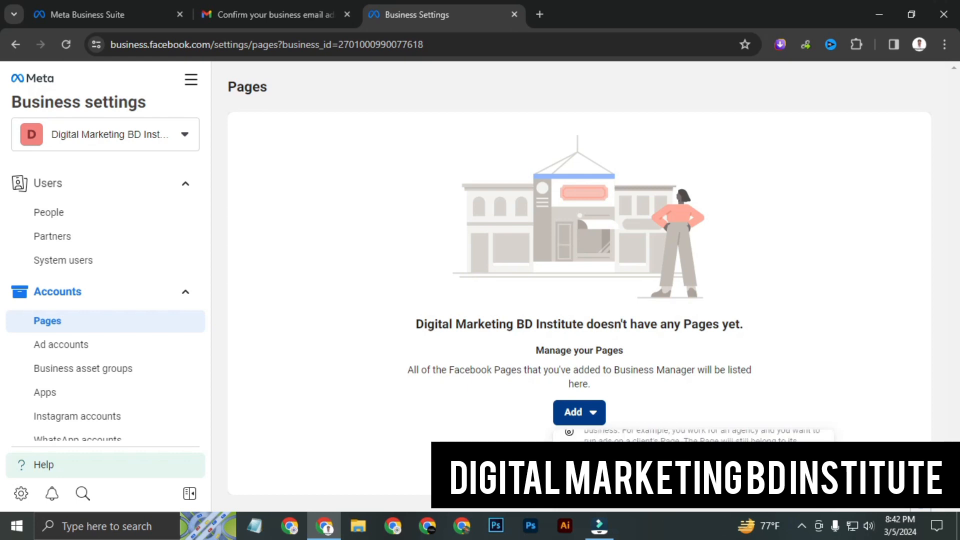
pyautogui.scroll(1, 602, 432)
pyautogui.scroll(2, 617, 442)
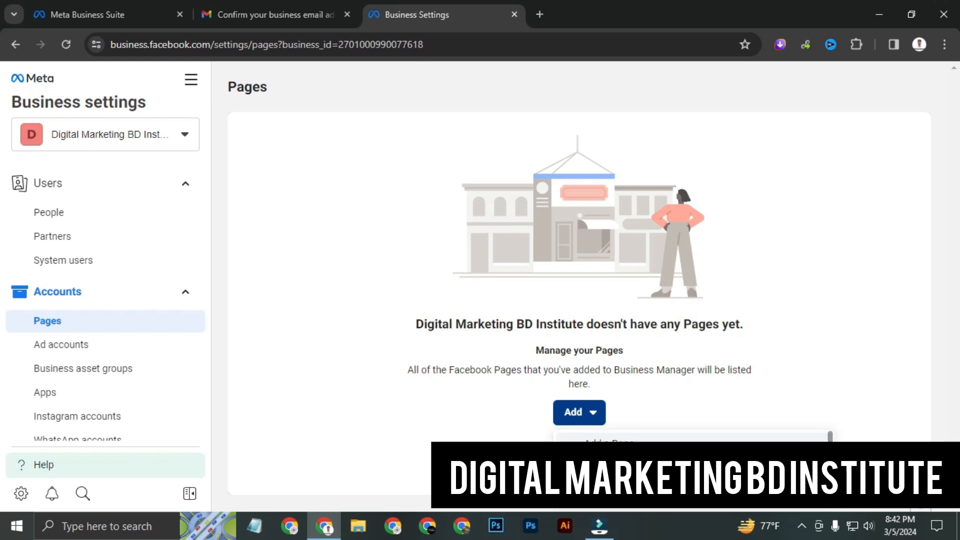
pyautogui.click(618, 442)
pyautogui.click(380, 265)
pyautogui.click(380, 264)
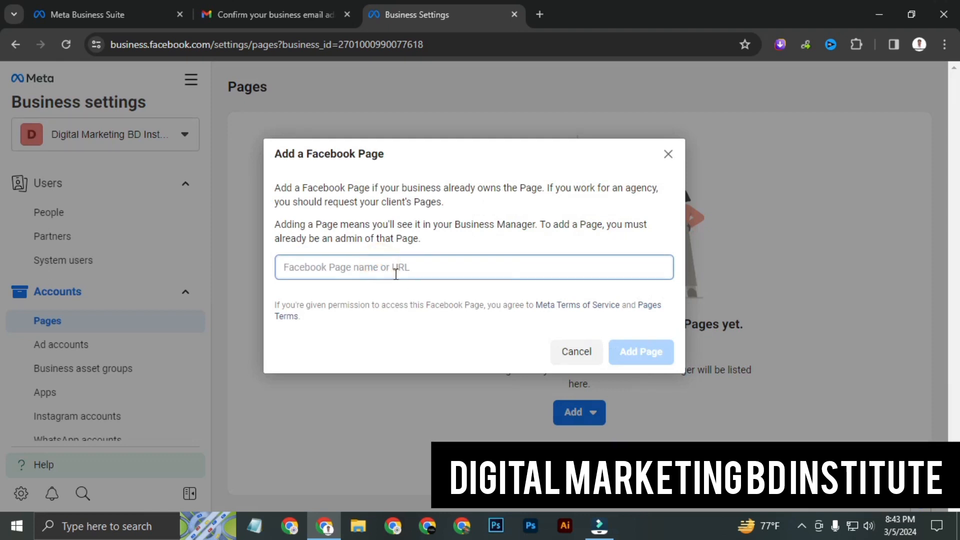
# Add the Digital Marketing BD Institute Page from the suggestions, close the confirmation, and view it on Facebook
pyautogui.write('Di')
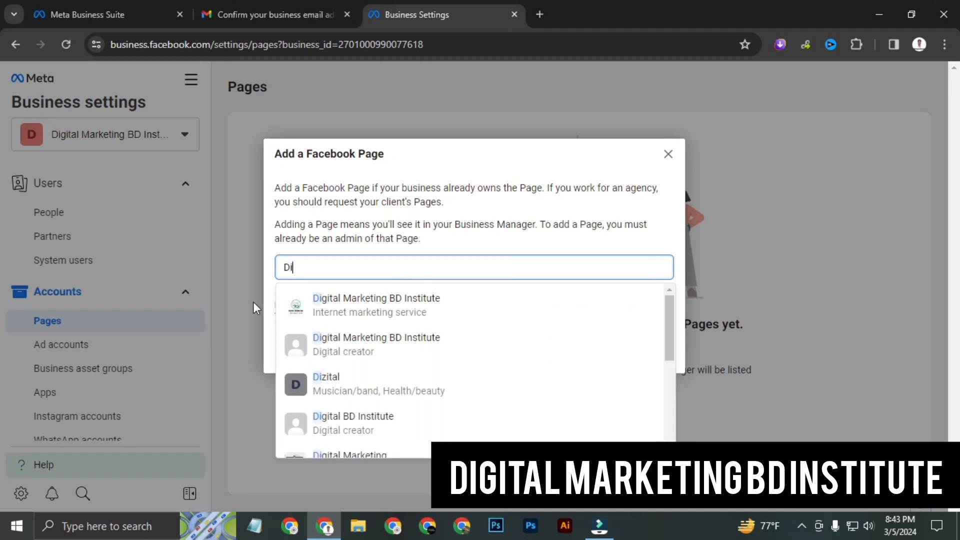
pyautogui.click(378, 303)
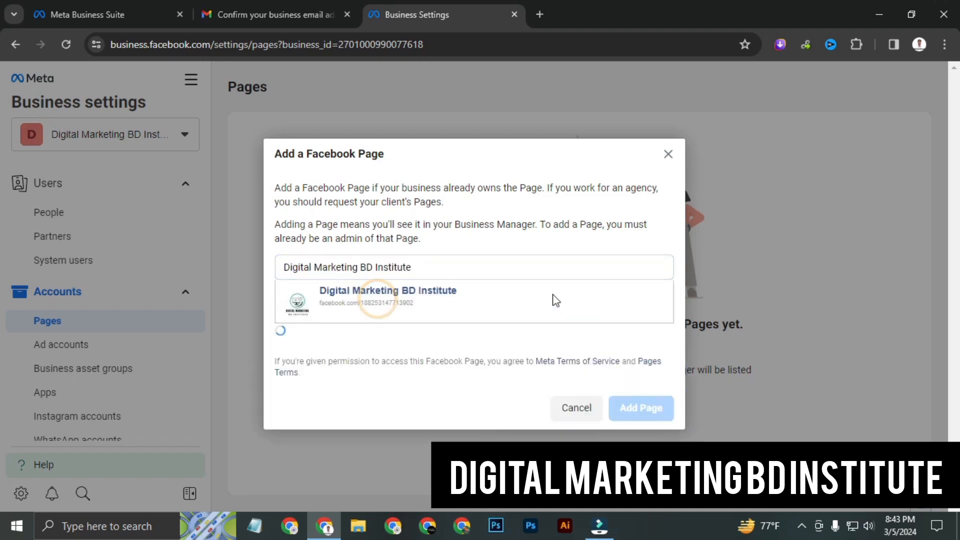
pyautogui.moveTo(299, 289); pyautogui.dragTo(457, 290)
pyautogui.click(638, 392)
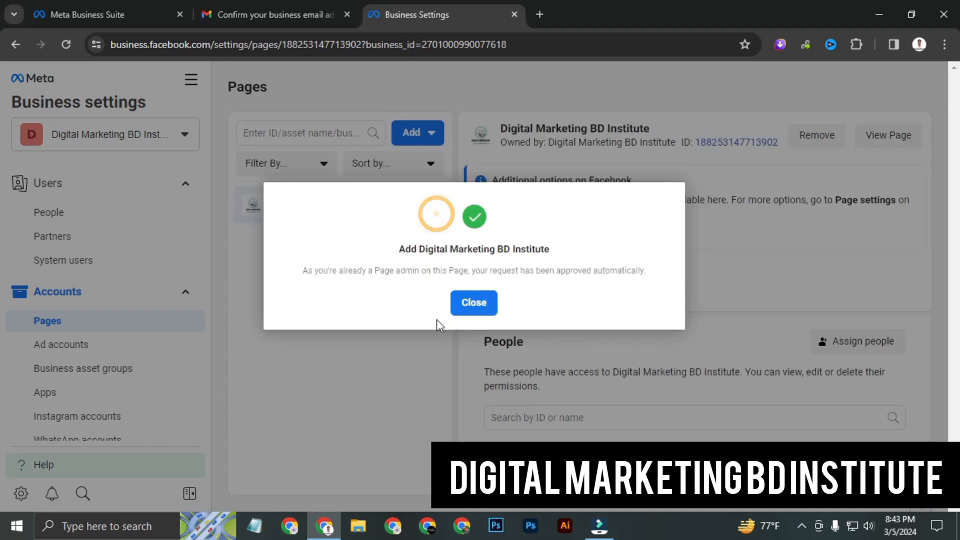
pyautogui.click(482, 303)
pyautogui.scroll(-1, 650, 366)
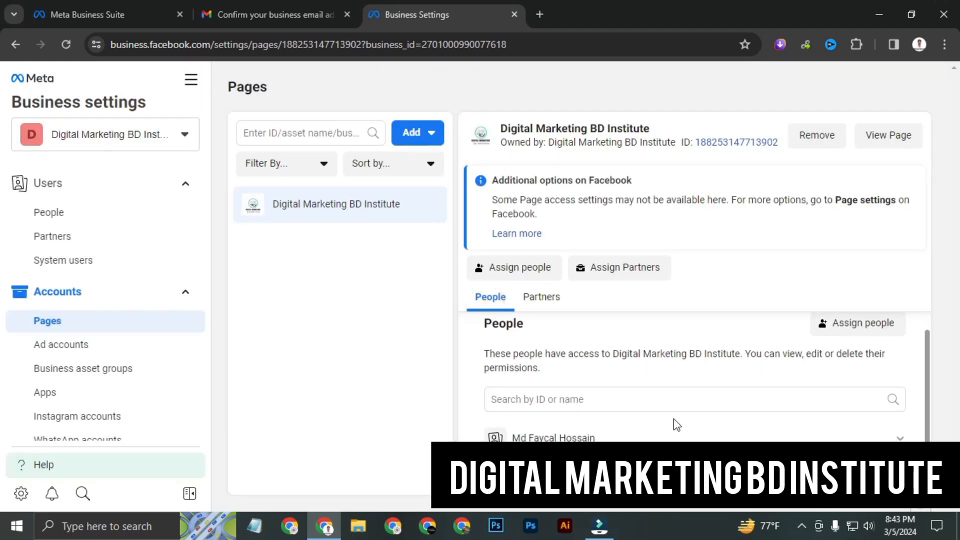
pyautogui.scroll(1, 673, 419)
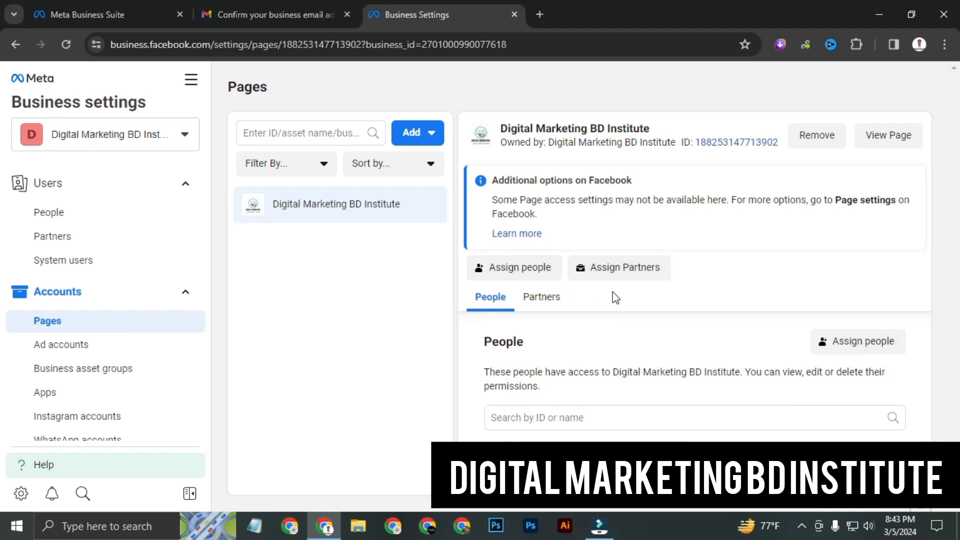
pyautogui.click(880, 139)
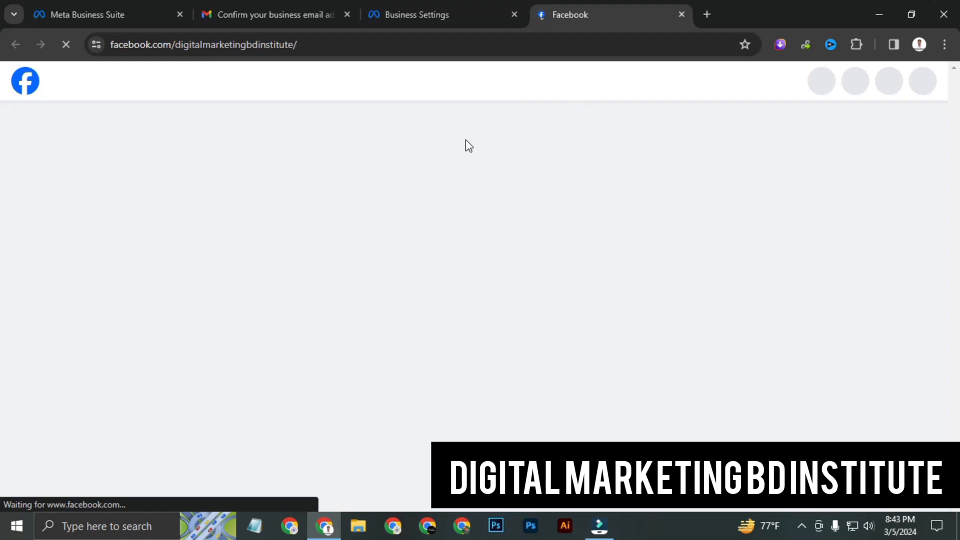
# Browse the Digital Marketing BD Institute Facebook Page and open its account menu
pyautogui.scroll(-5, 497, 275)
pyautogui.scroll(5, 544, 270)
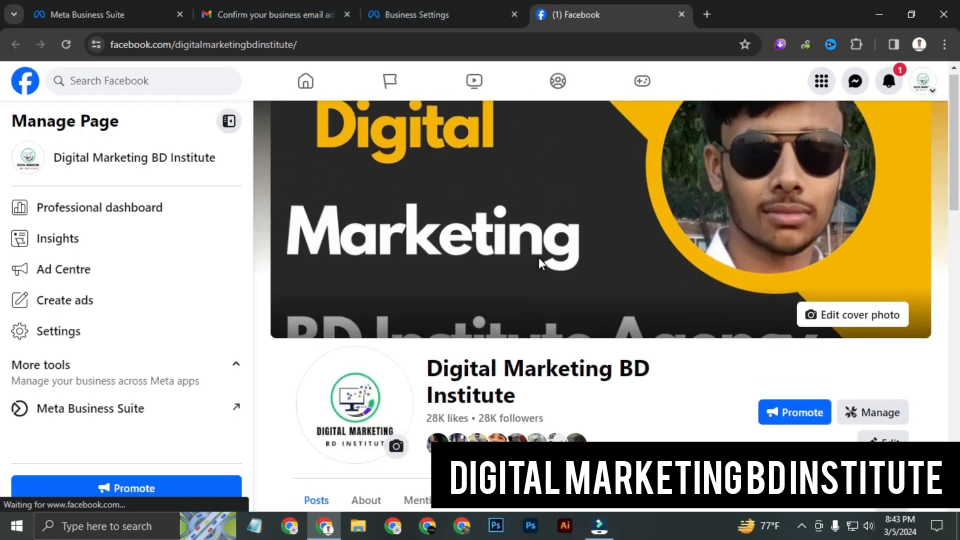
pyautogui.scroll(-10, 538, 265)
pyautogui.click(924, 79)
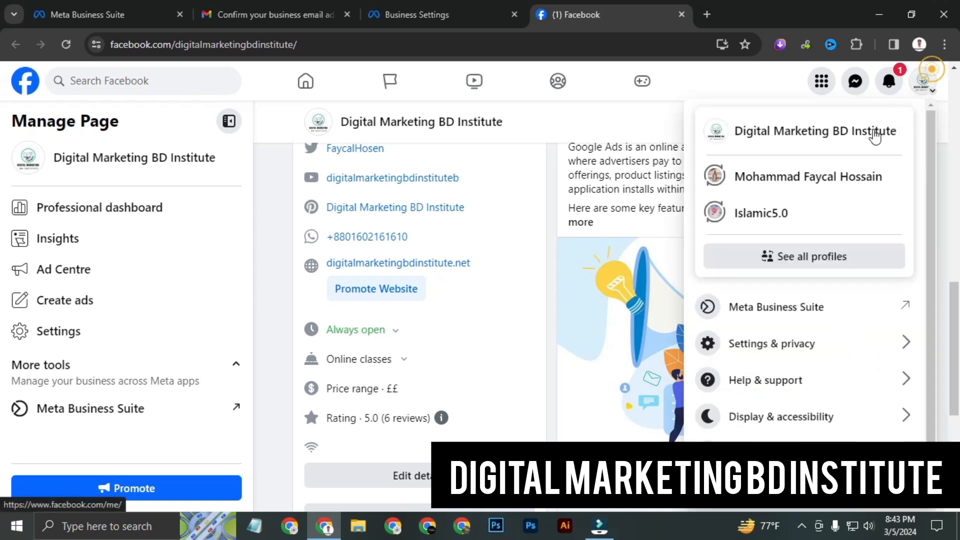
# Back in Meta Business Suite, bring up the business portfolio and assets list
pyautogui.click(150, 12)
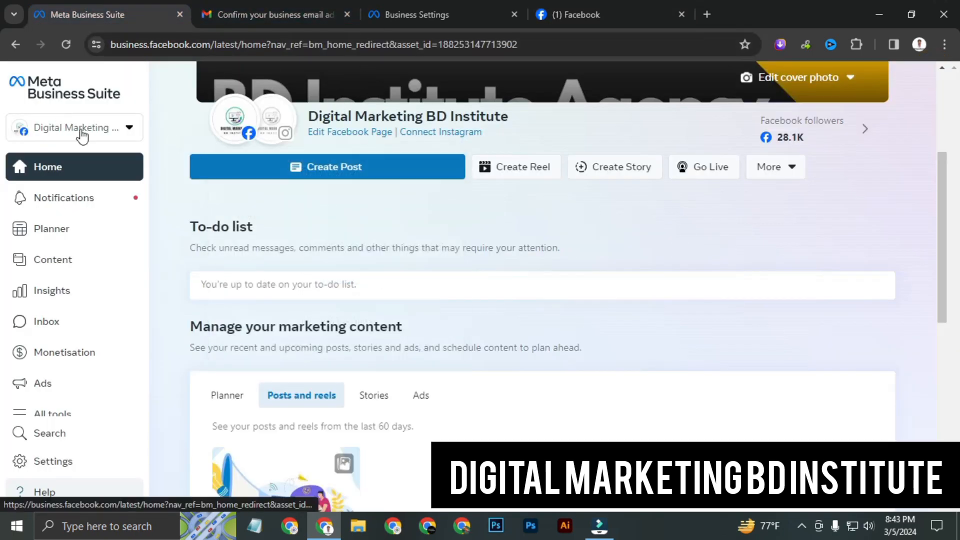
pyautogui.click(82, 131)
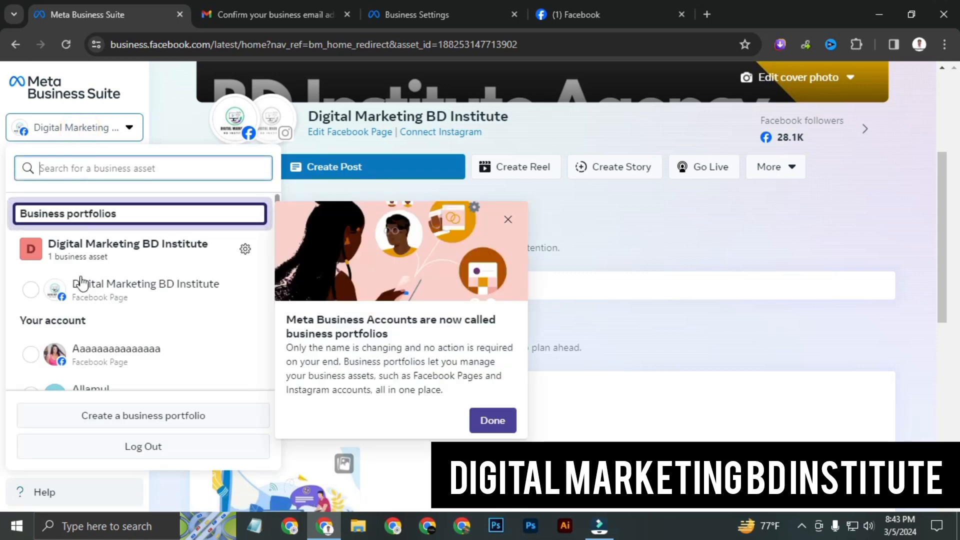
pyautogui.moveTo(17, 245); pyautogui.dragTo(86, 253)
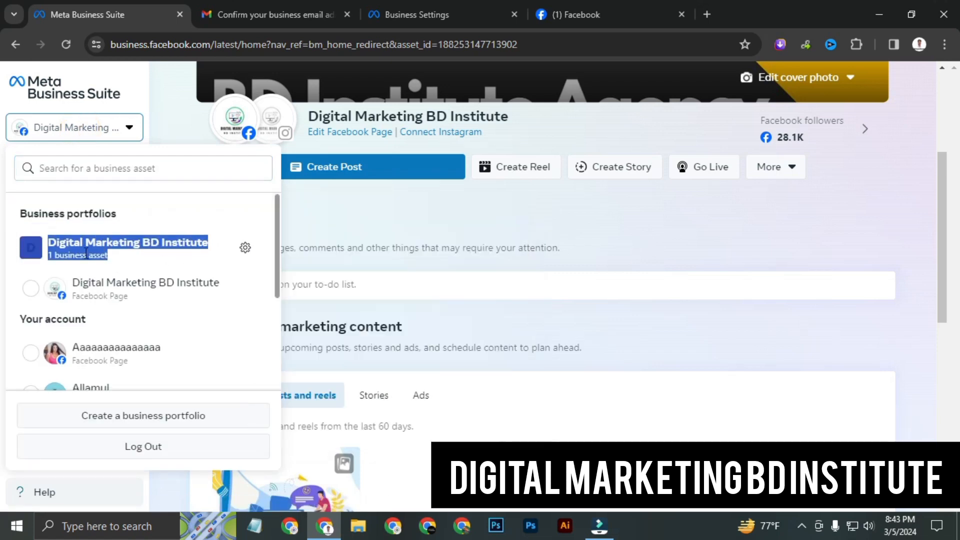
pyautogui.click(86, 253)
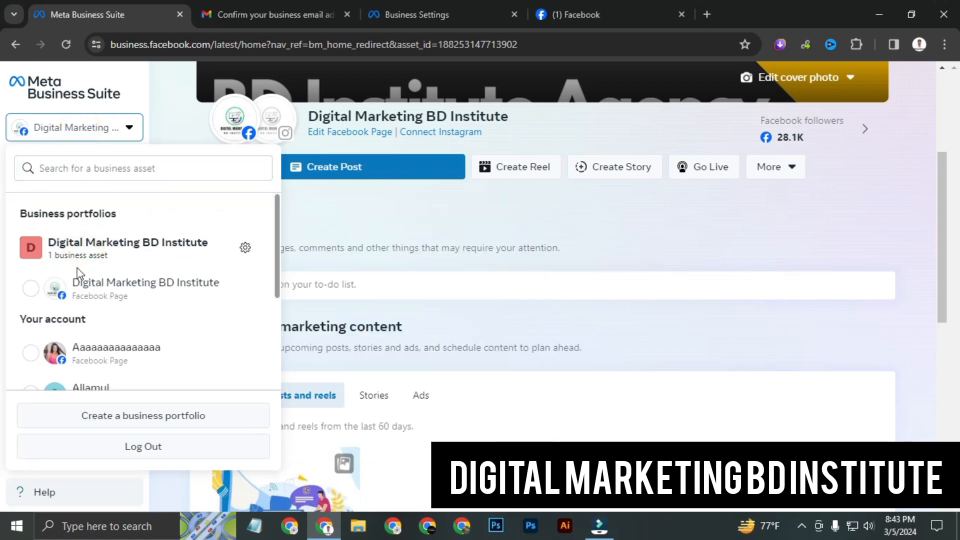
# Open the Page's partner sharing form by Business ID, review its permissions, and close it
pyautogui.click(566, 4)
pyautogui.click(443, 4)
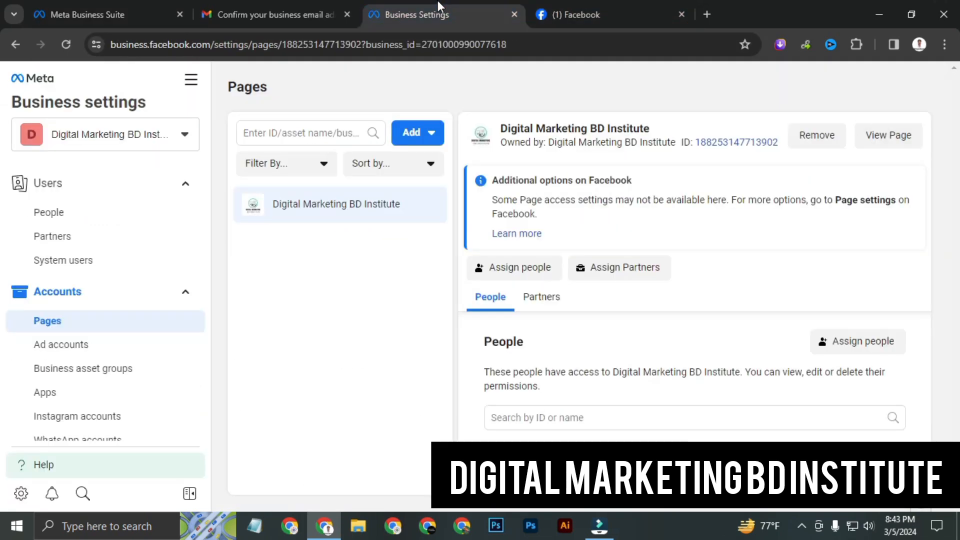
pyautogui.click(613, 272)
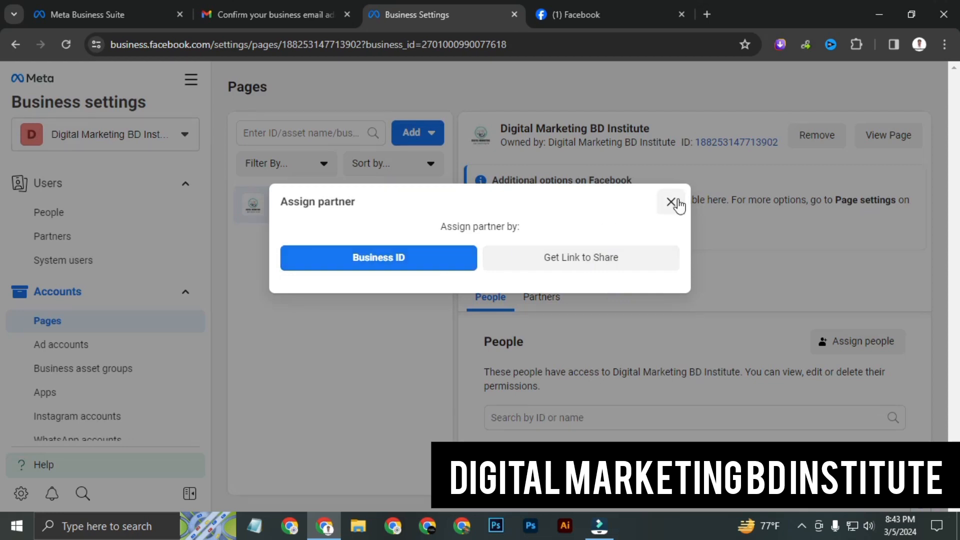
pyautogui.click(439, 259)
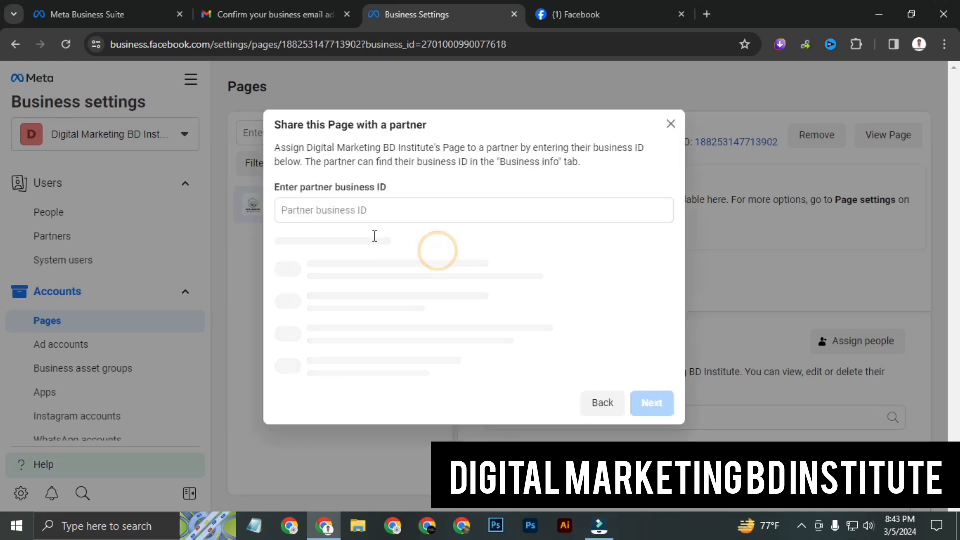
pyautogui.scroll(-5, 385, 295)
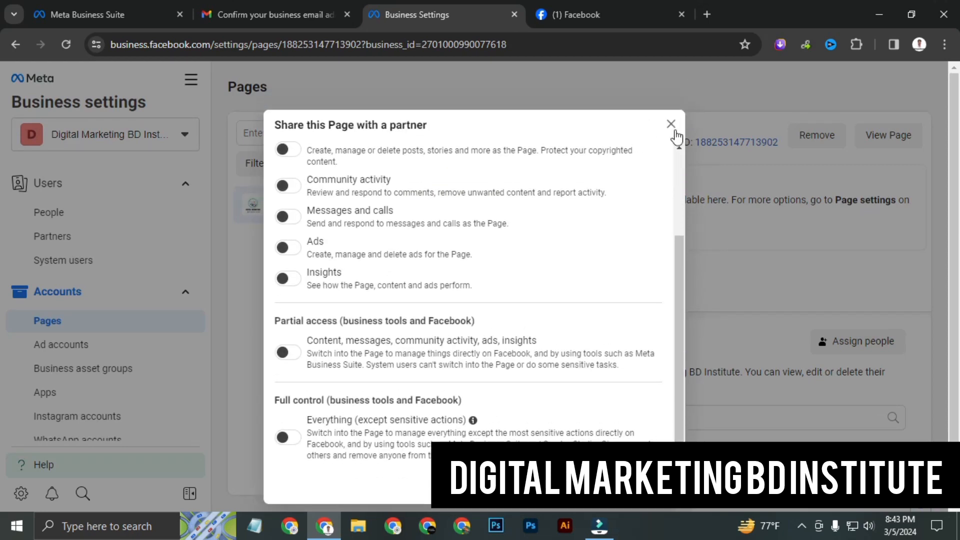
pyautogui.click(671, 125)
# Look through the Ad accounts and Business asset groups sections, dismissing the asset groups intro
pyautogui.click(58, 346)
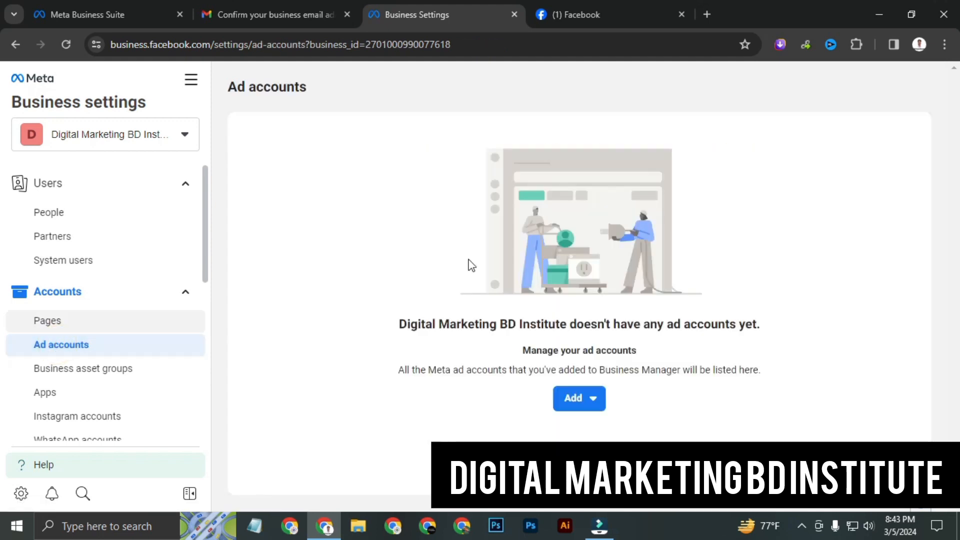
pyautogui.click(114, 370)
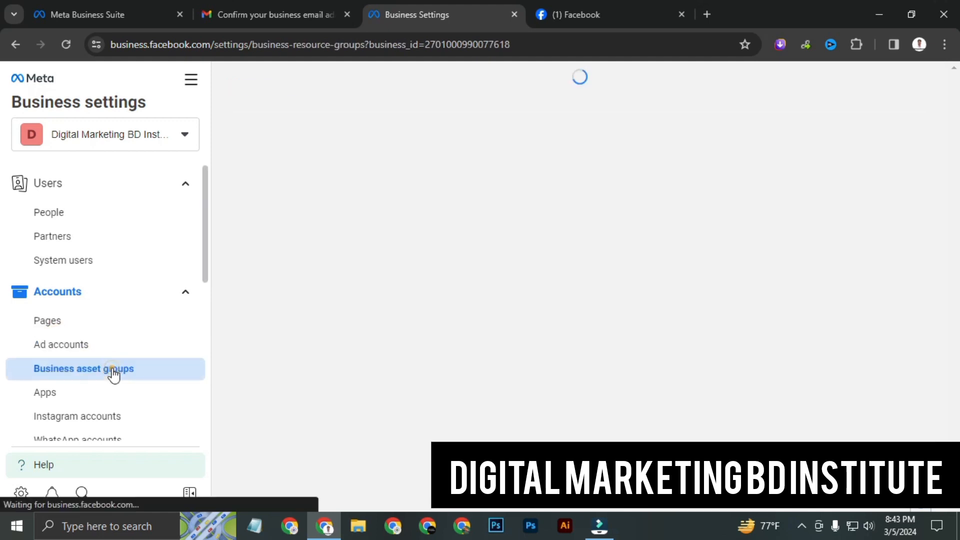
pyautogui.scroll(-1, 498, 351)
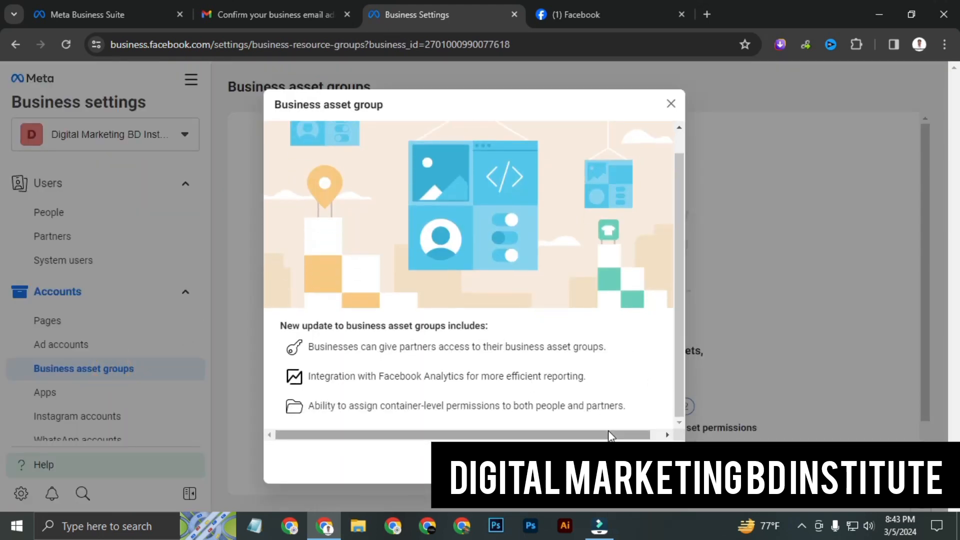
pyautogui.click(650, 463)
pyautogui.scroll(-5, 88, 318)
pyautogui.scroll(5, 87, 320)
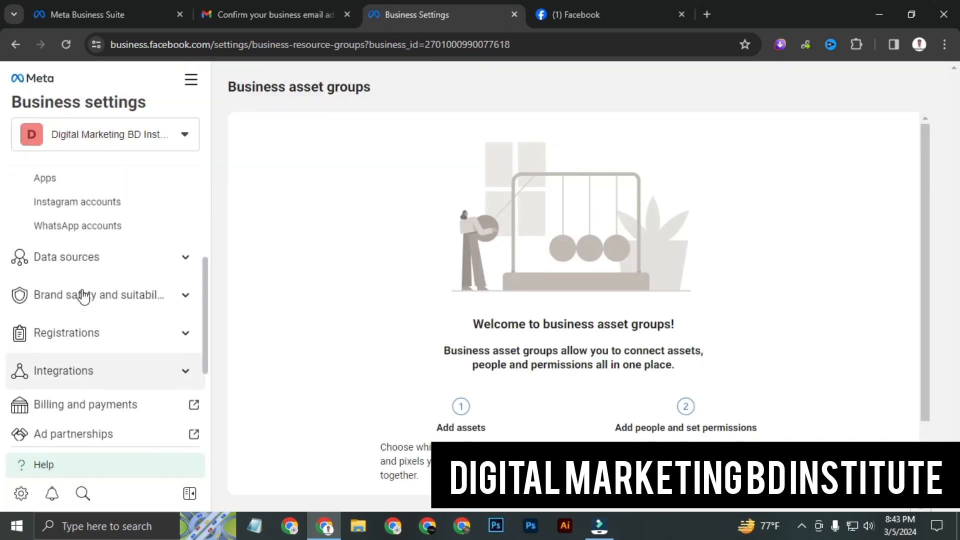
# Check the Apps, Instagram and WhatsApp accounts sections, then start adding a WhatsApp Business account
pyautogui.click(83, 331)
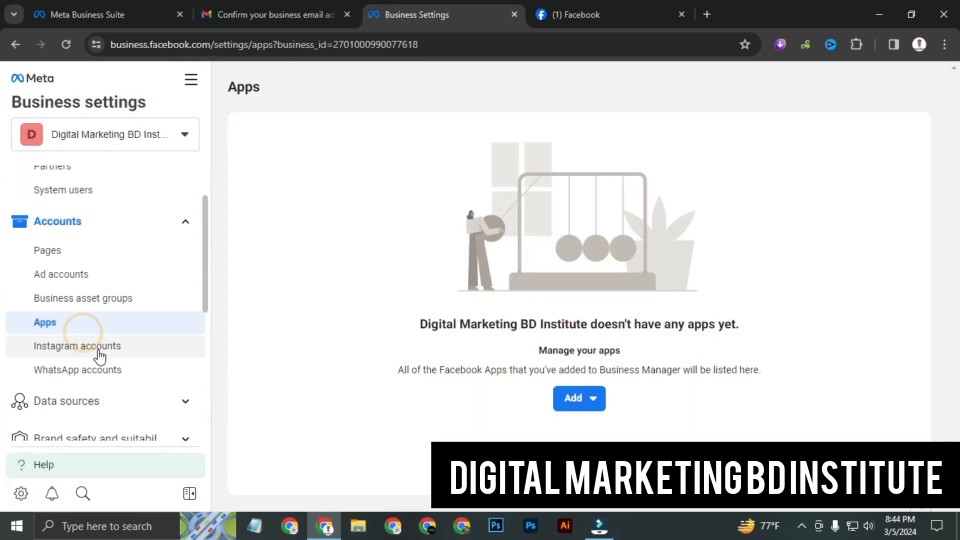
pyautogui.click(94, 348)
pyautogui.click(109, 372)
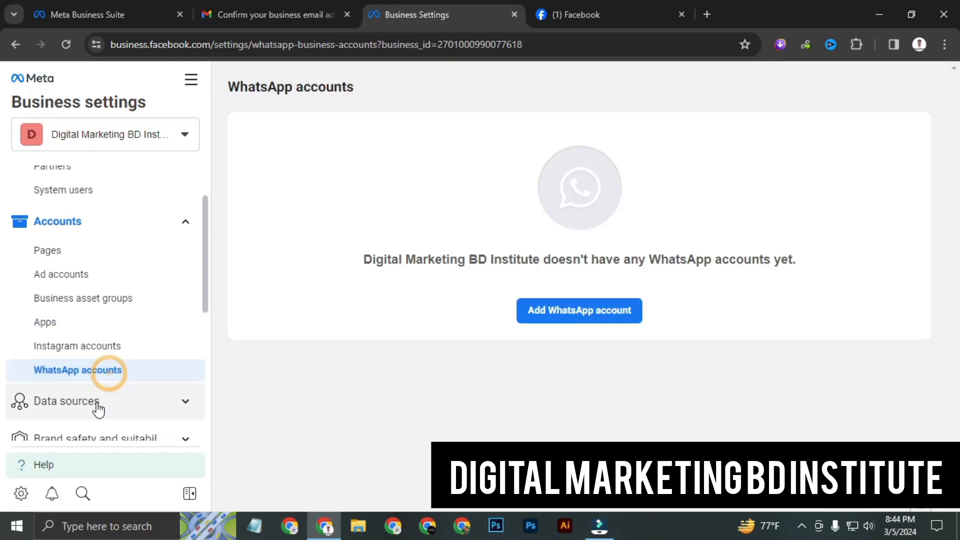
pyautogui.click(91, 401)
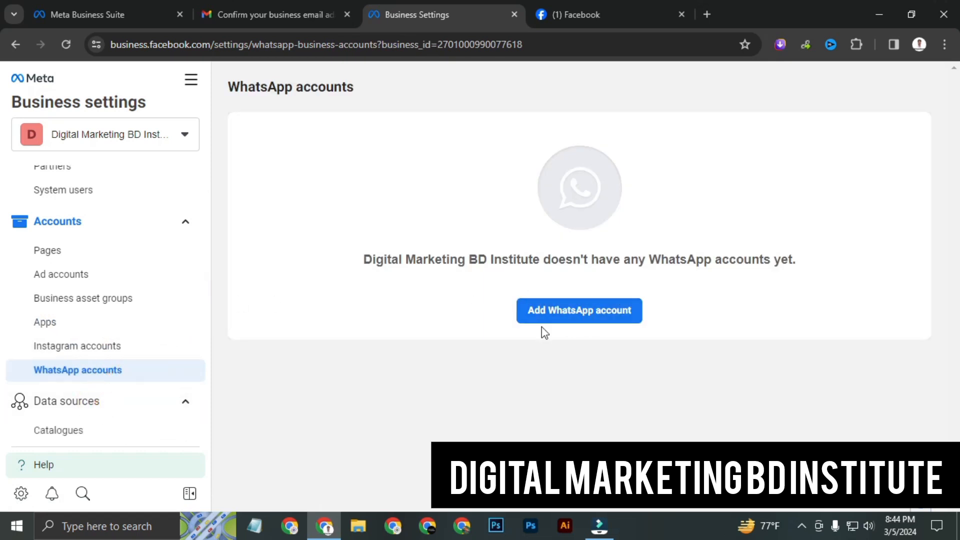
pyautogui.click(578, 320)
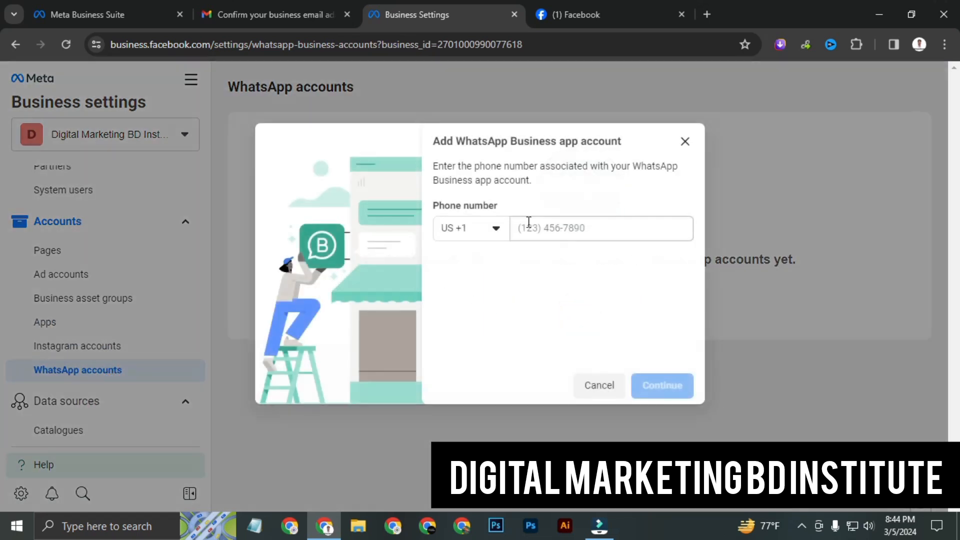
# Choose Bangladesh +880, submit the WhatsApp phone number, and enter the received verification code
pyautogui.click(456, 229)
pyautogui.scroll(8, 475, 323)
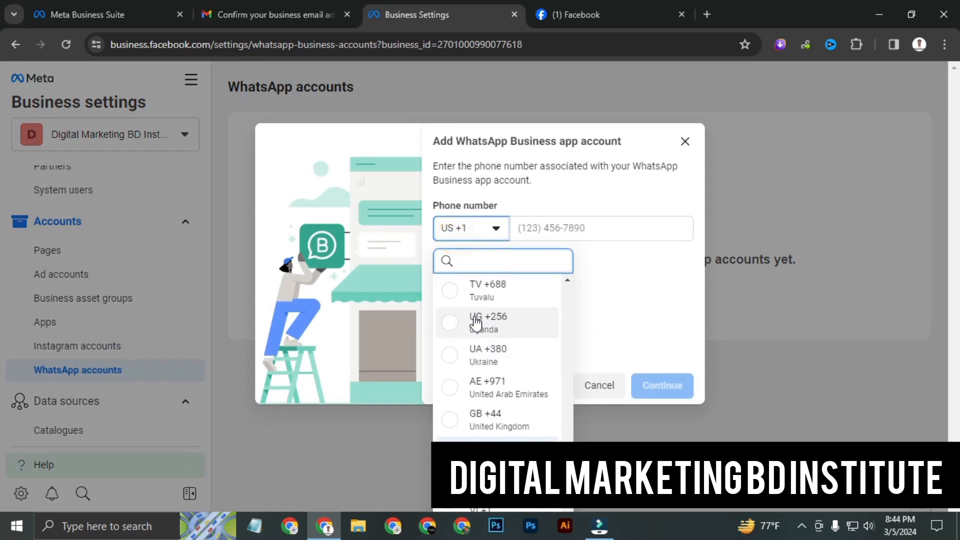
pyautogui.write('b')
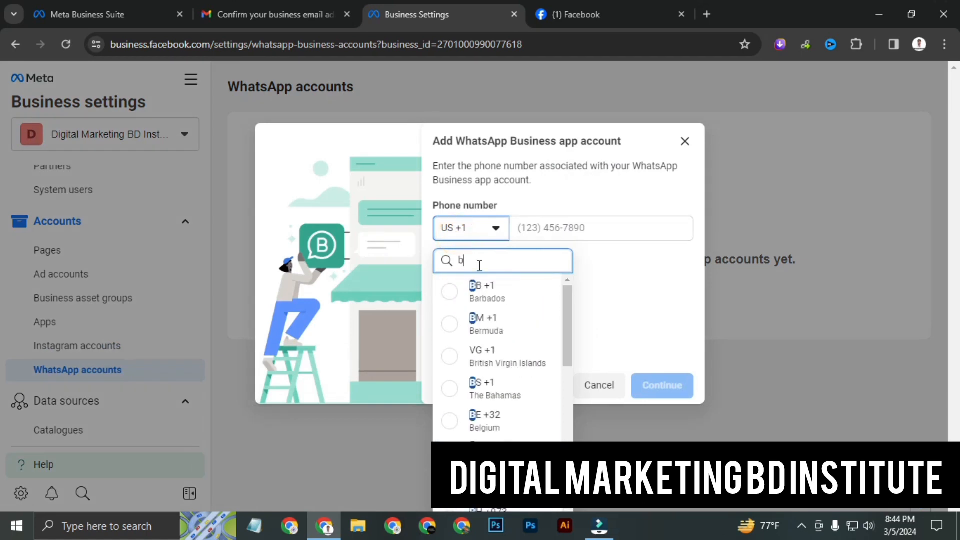
pyautogui.write('an')
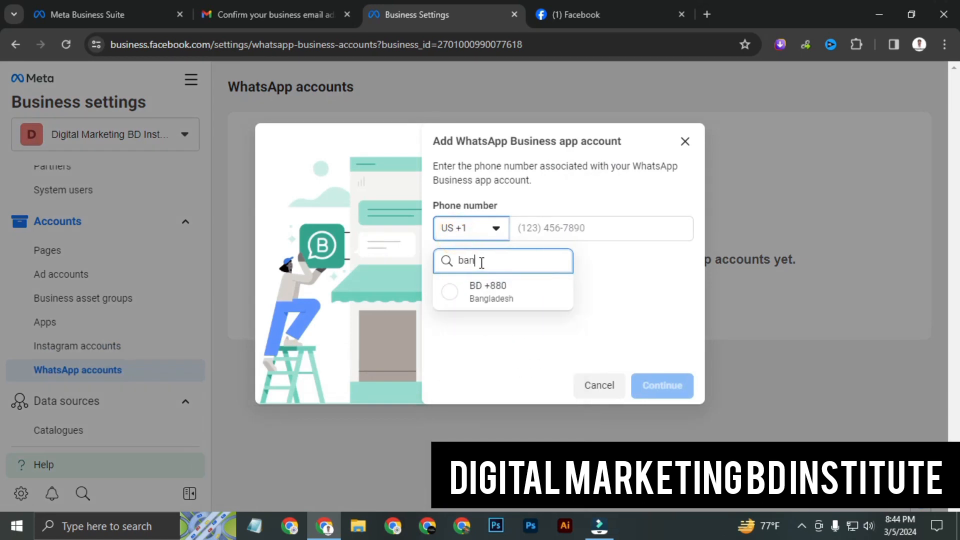
pyautogui.click(495, 290)
pyautogui.click(540, 233)
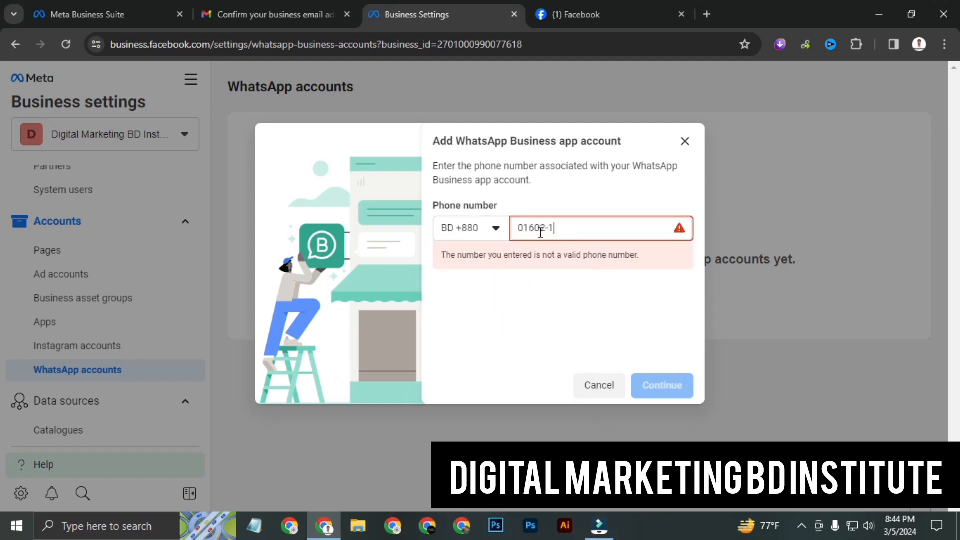
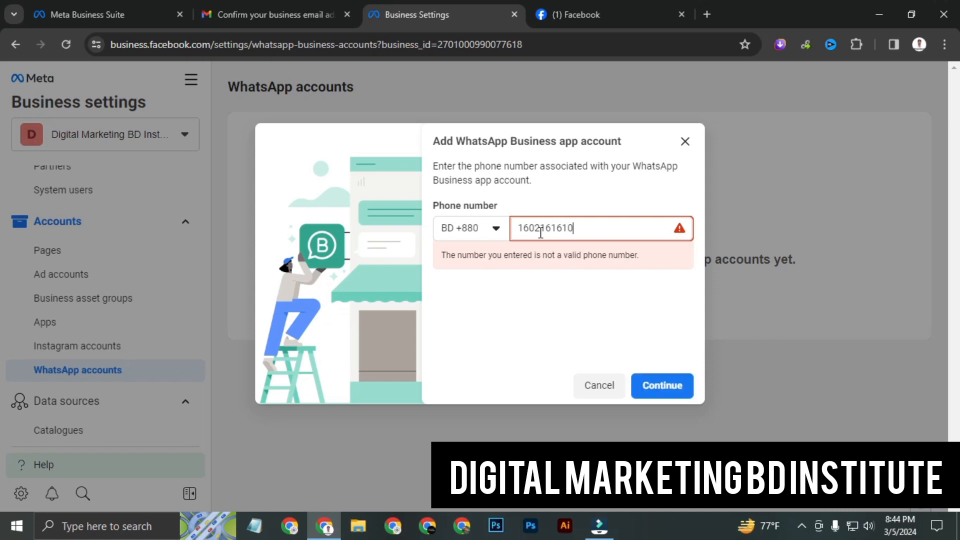
pyautogui.click(669, 385)
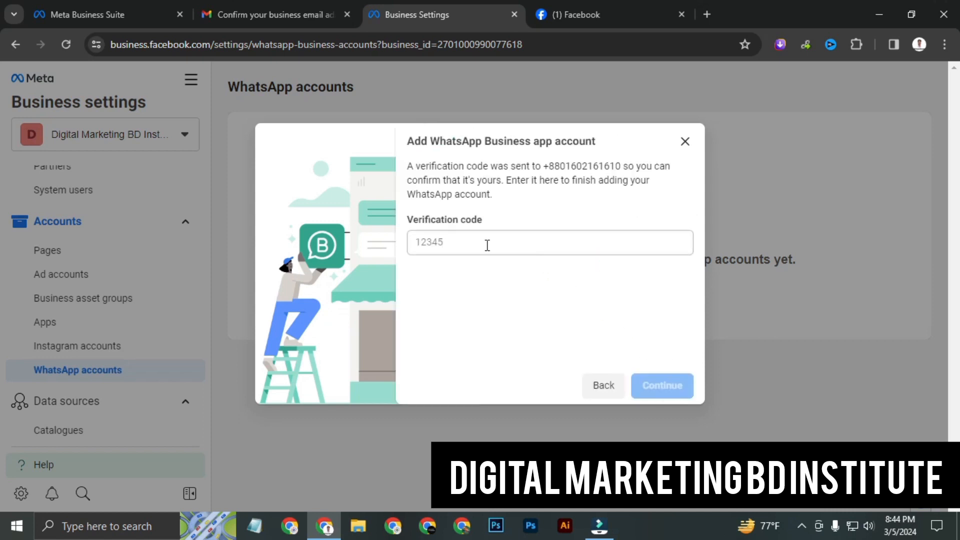
pyautogui.click(468, 241)
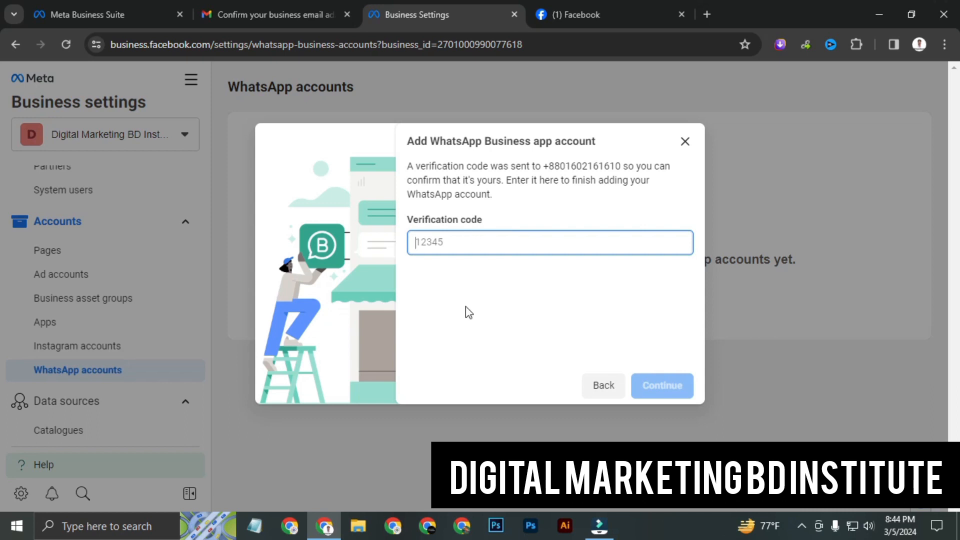
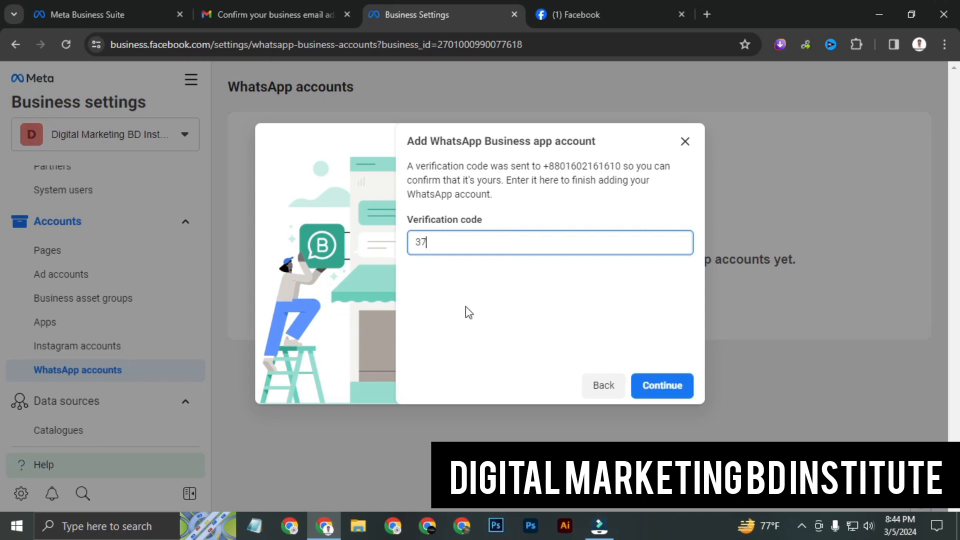
# Submit the verification code and dismiss the resulting error to return to phone entry
pyautogui.click(650, 397)
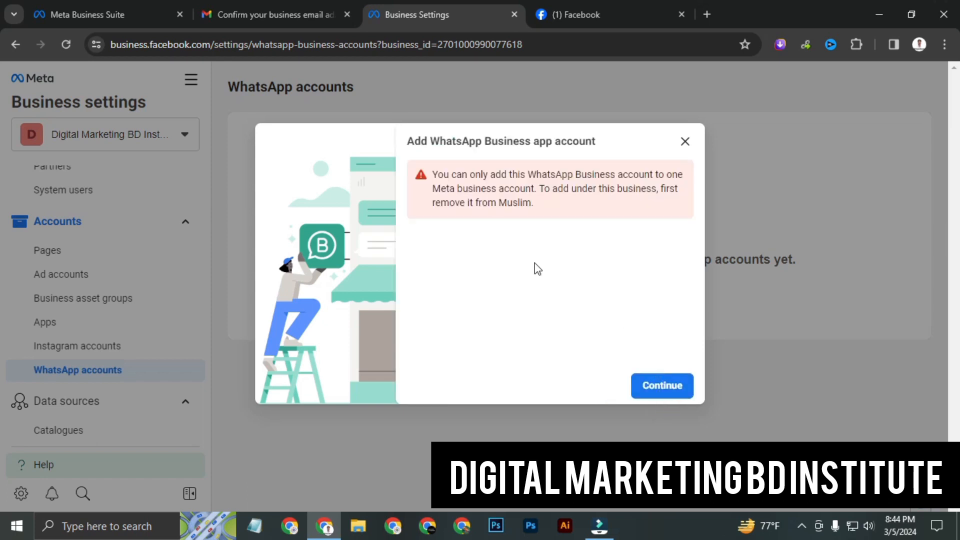
pyautogui.doubleClick(518, 203)
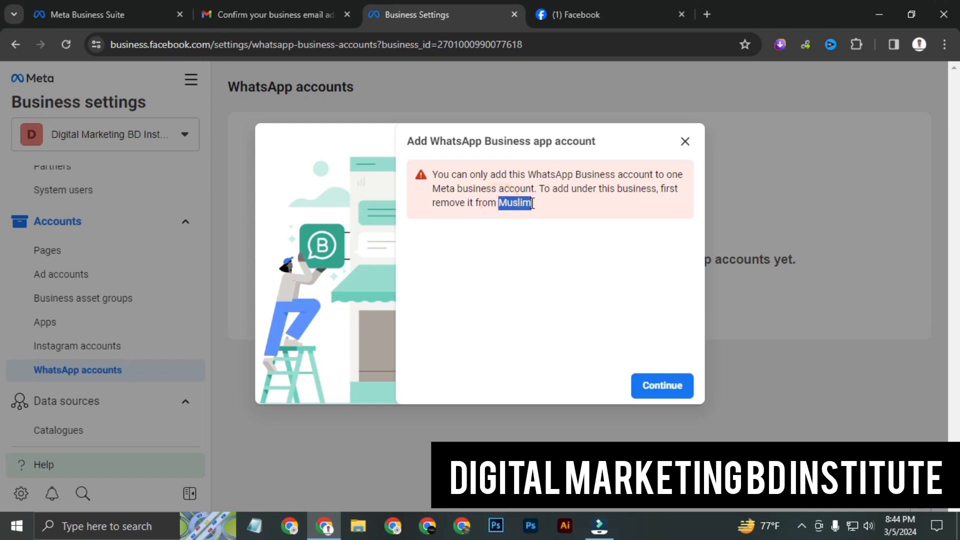
pyautogui.click(531, 203)
pyautogui.click(684, 376)
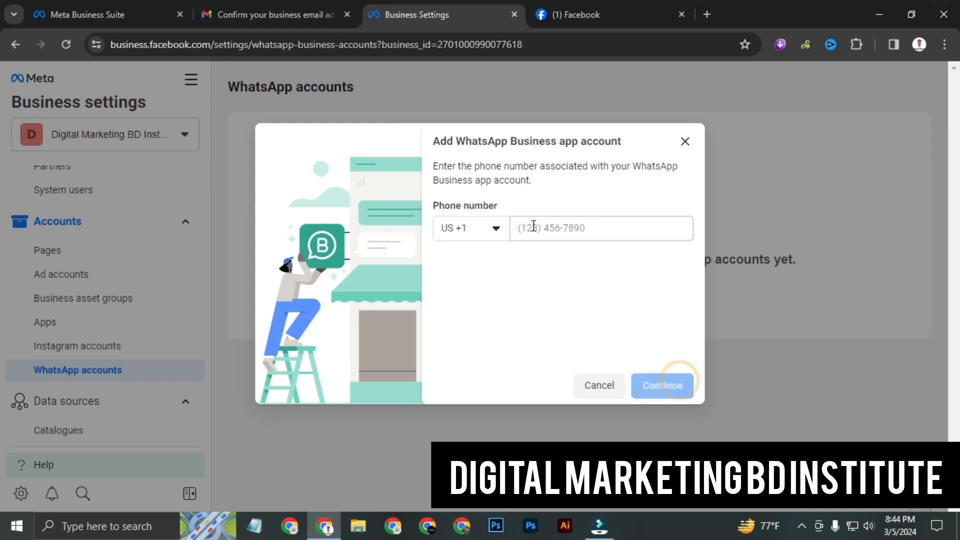
# Reselect Bangladesh +880 and submit a different WhatsApp phone number
pyautogui.click(481, 233)
pyautogui.click(488, 259)
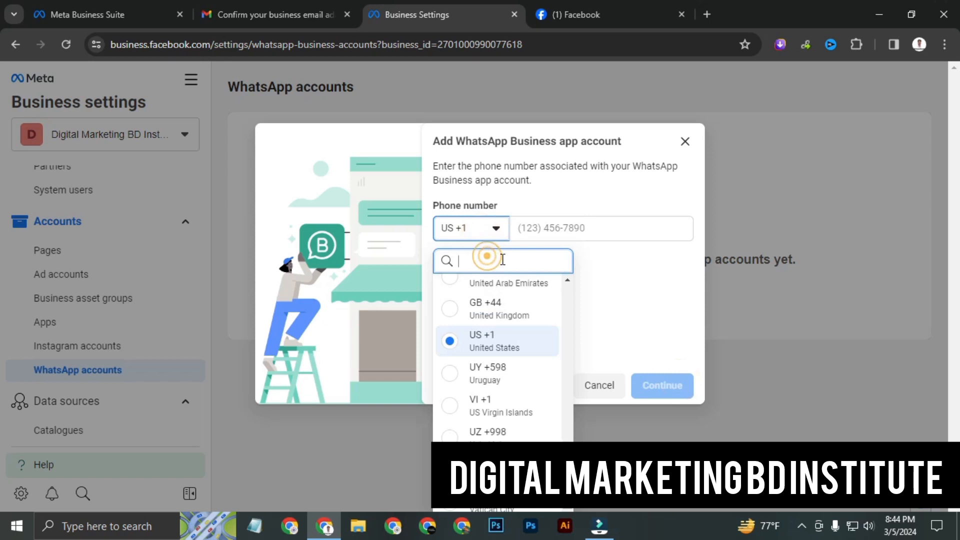
pyautogui.write('Ba')
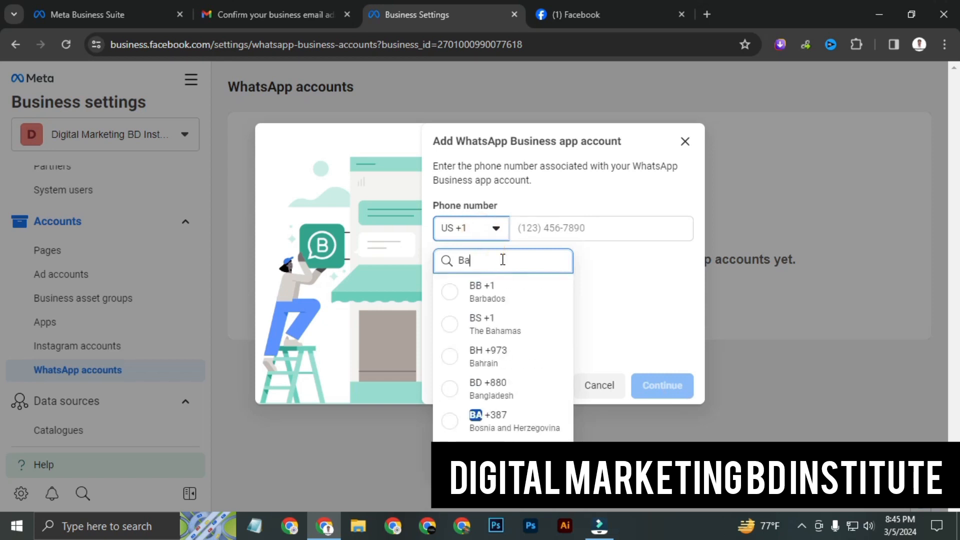
pyautogui.write('ng')
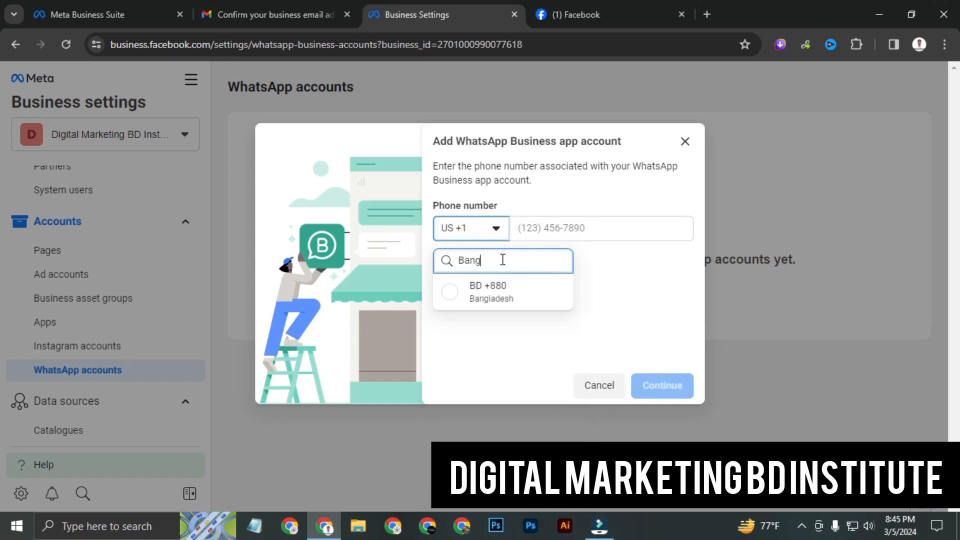
pyautogui.click(533, 287)
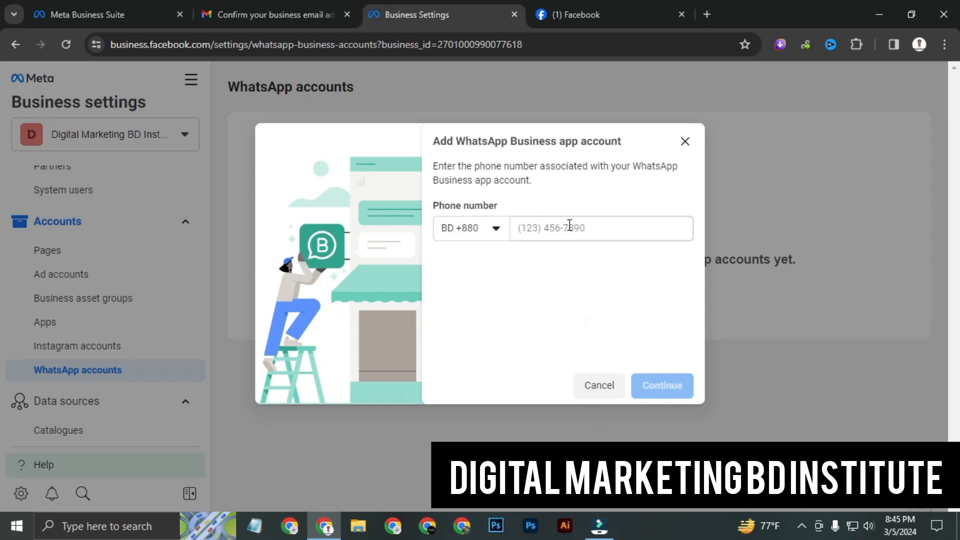
pyautogui.click(567, 228)
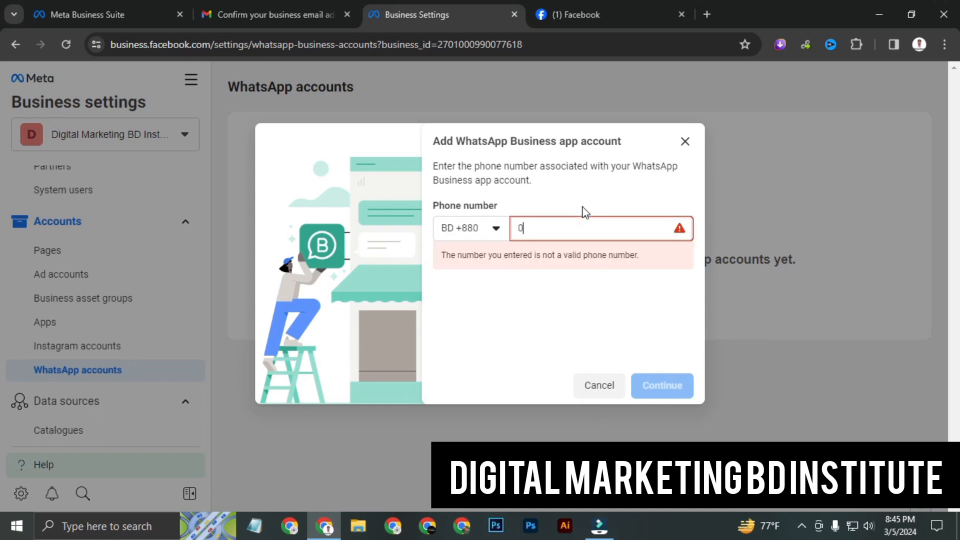
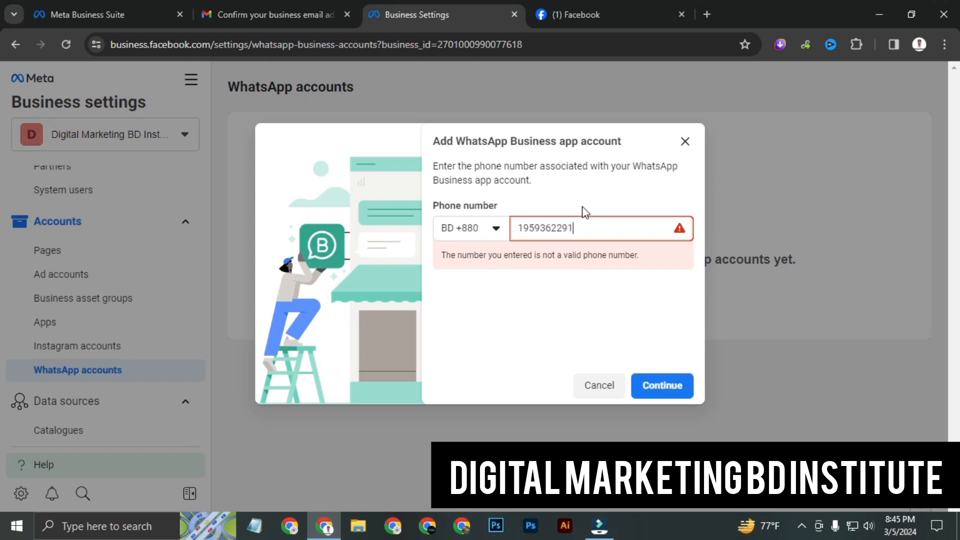
pyautogui.click(661, 384)
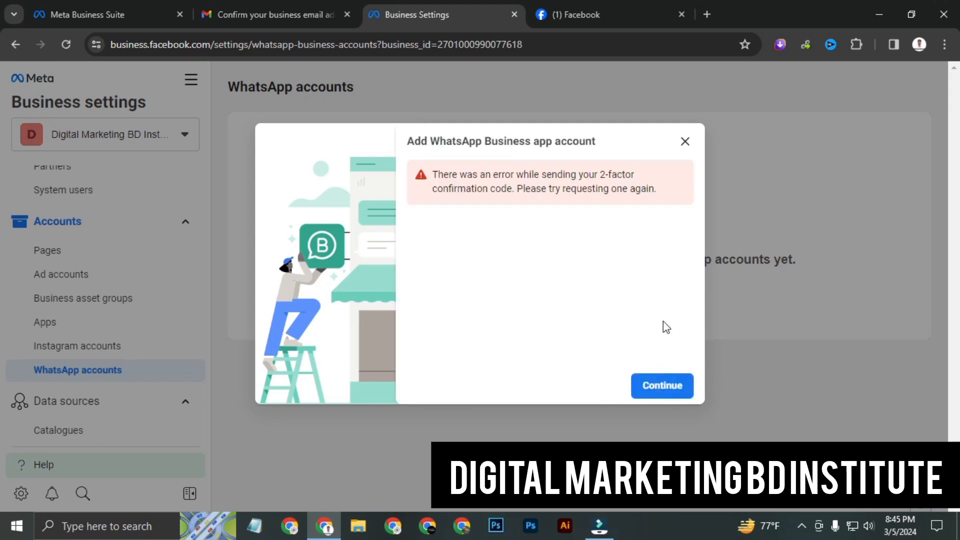
# Dismiss the code-sending error, close the WhatsApp dialog, and collapse Data sources
pyautogui.click(662, 387)
pyautogui.click(684, 142)
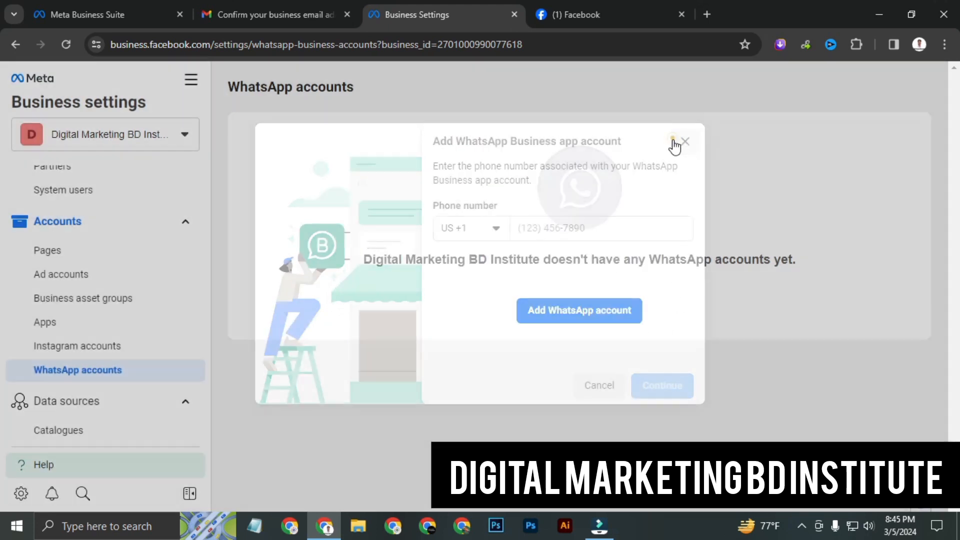
pyautogui.scroll(-5, 58, 321)
pyautogui.scroll(3, 104, 338)
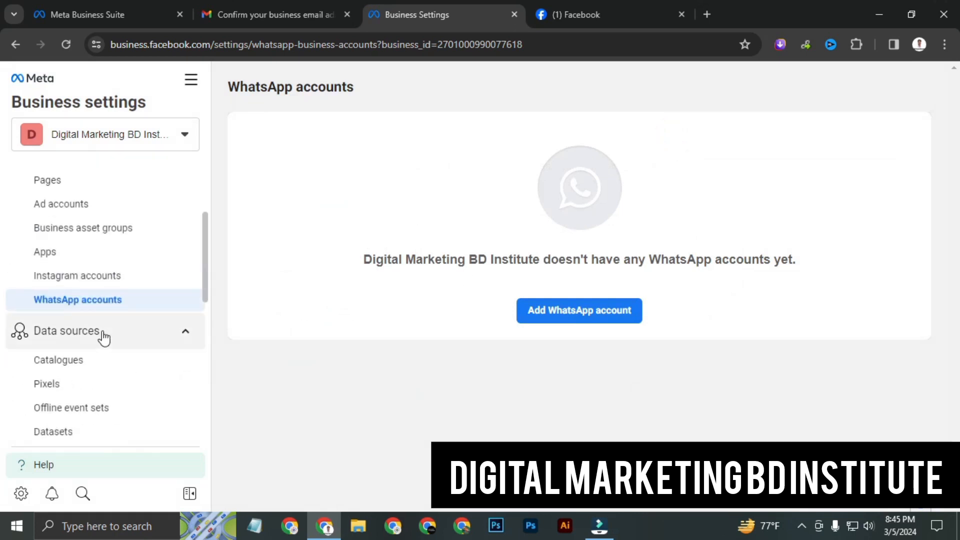
pyautogui.click(103, 334)
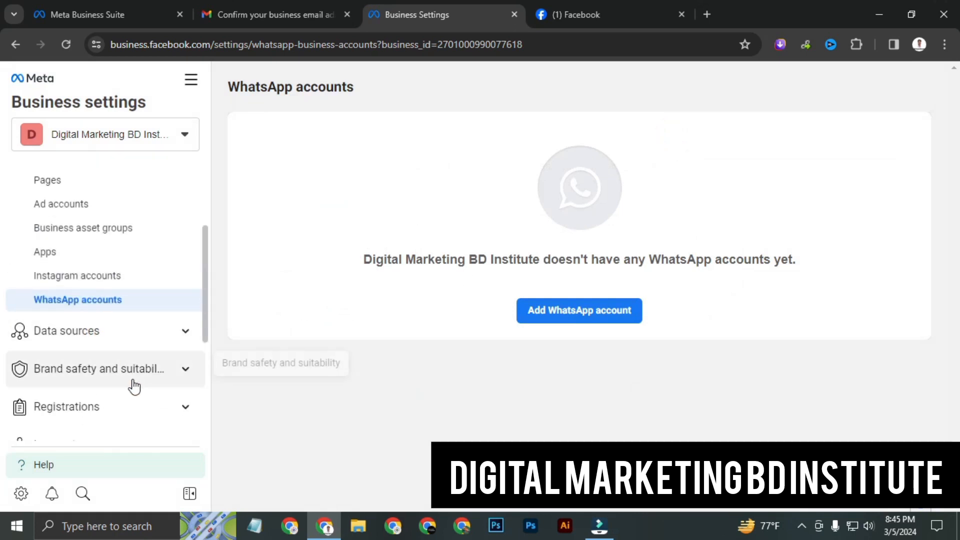
# Open the News Pages settings under Registrations
pyautogui.scroll(-3, 130, 336)
pyautogui.click(116, 278)
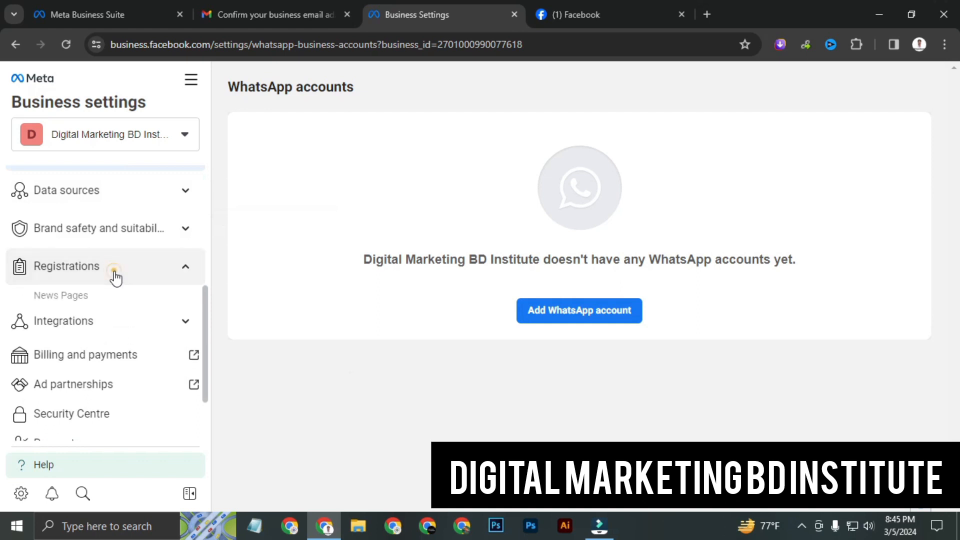
pyautogui.click(128, 304)
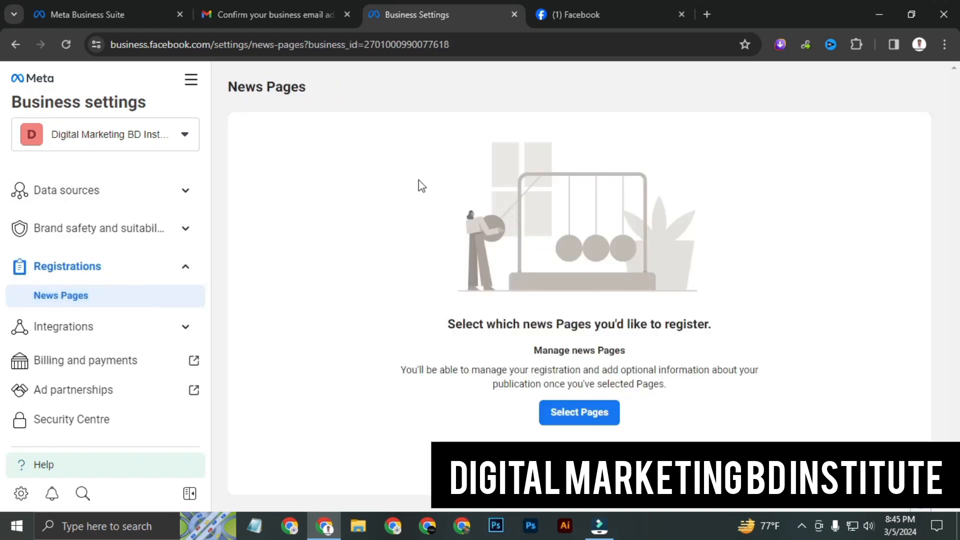
# Open Select Pages, search the Page list, then close the Select news Pages dialog unchanged
pyautogui.click(596, 416)
pyautogui.click(499, 302)
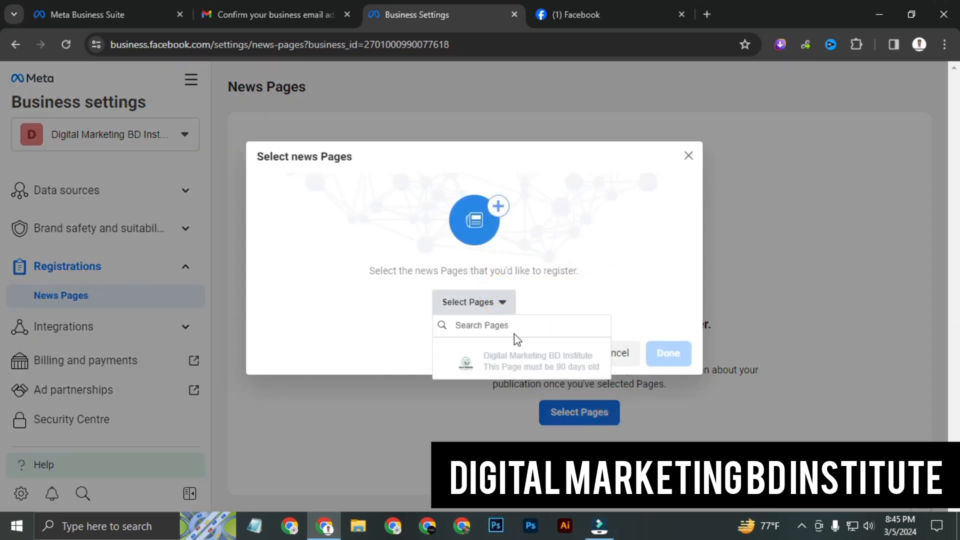
pyautogui.write('MNi')
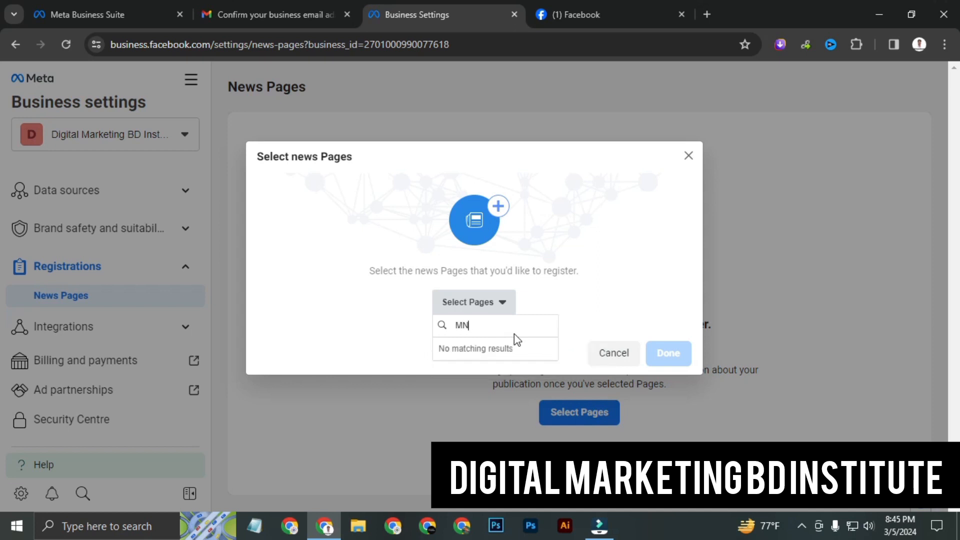
pyautogui.press('BackSpace')
pyautogui.press('BackSpace')
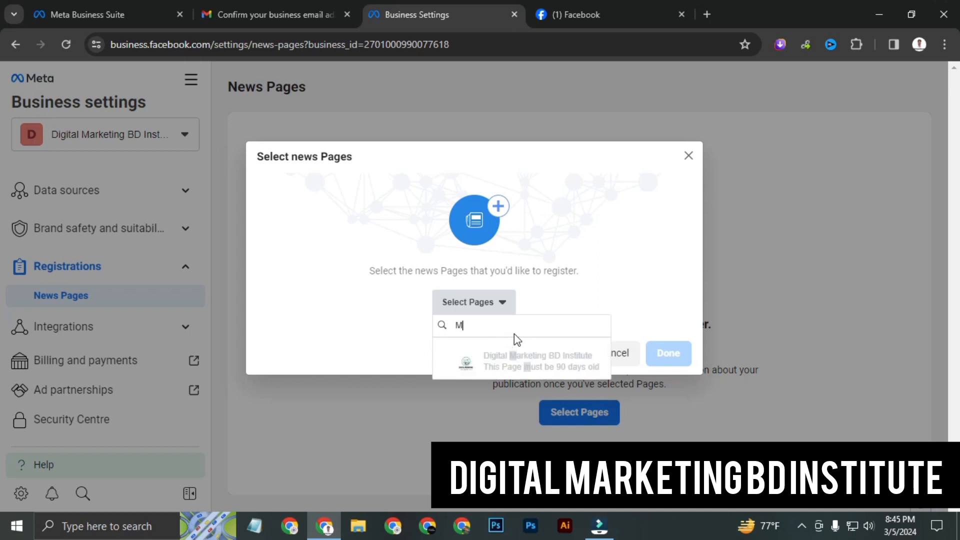
pyautogui.write('U')
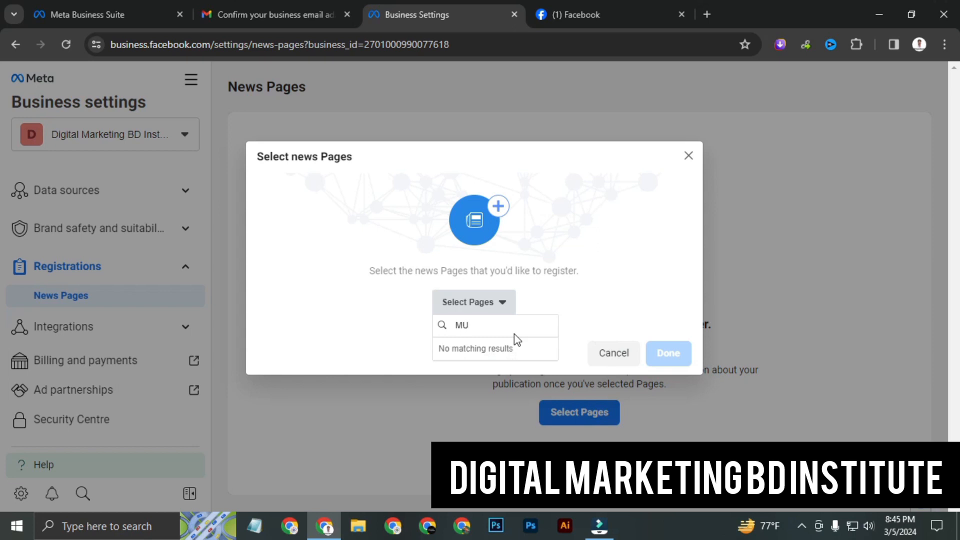
pyautogui.press('BackSpace')
pyautogui.press('BackSpace')
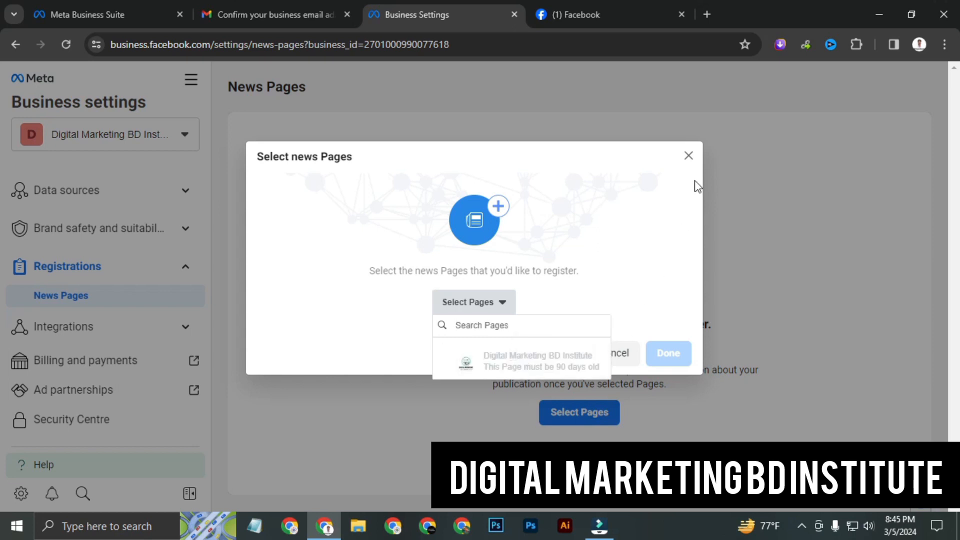
pyautogui.click(688, 155)
pyautogui.scroll(-2, 86, 282)
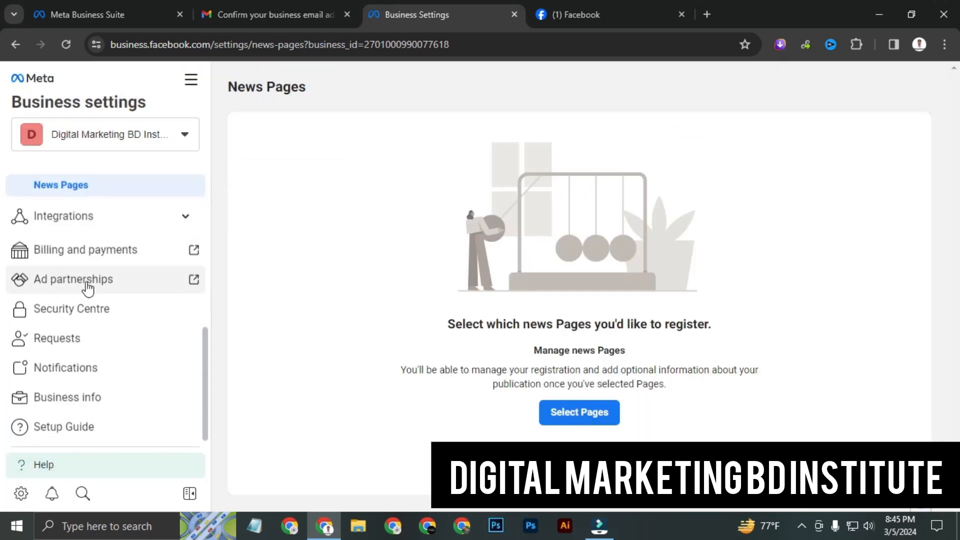
# Open Billing & payments and look through its WhatsApp Business and ad account billing views
pyautogui.click(79, 215)
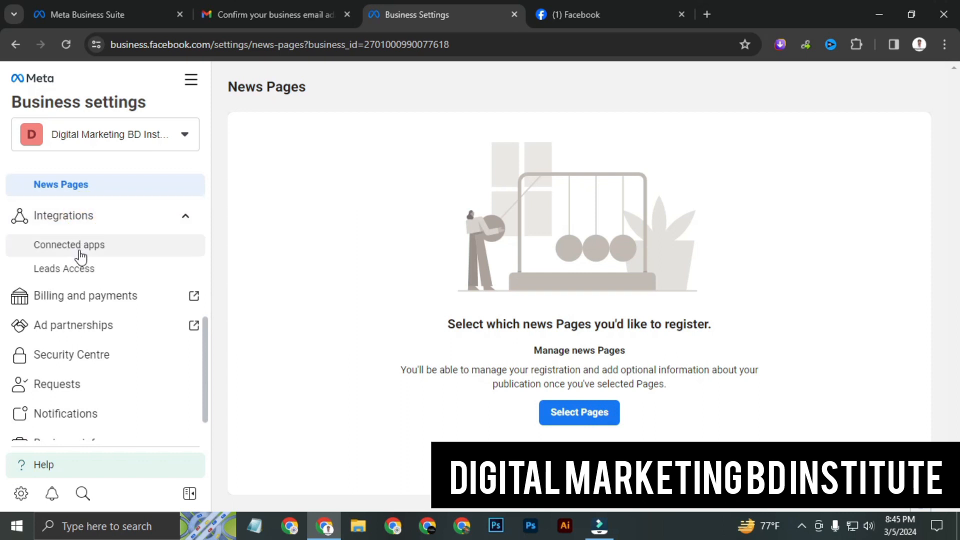
pyautogui.click(87, 298)
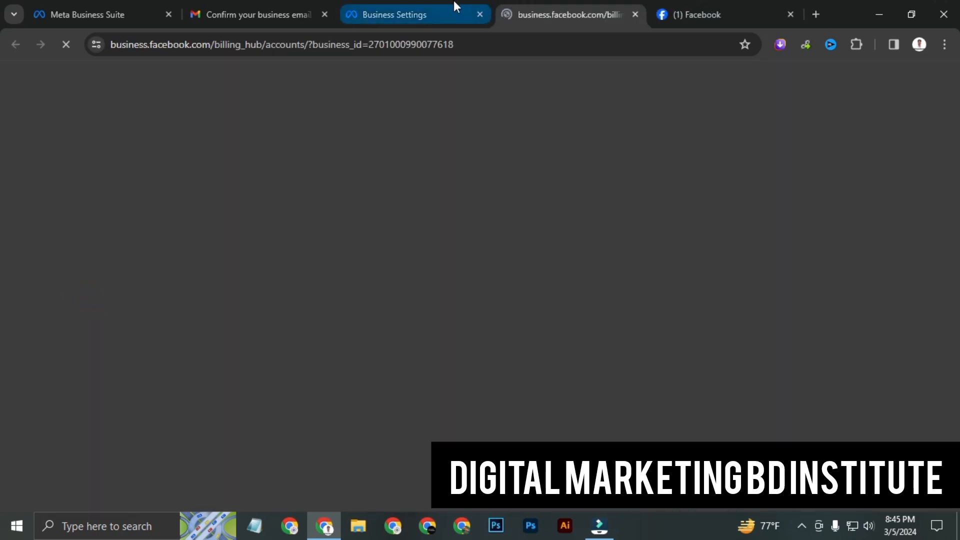
pyautogui.click(454, 1)
pyautogui.click(553, 1)
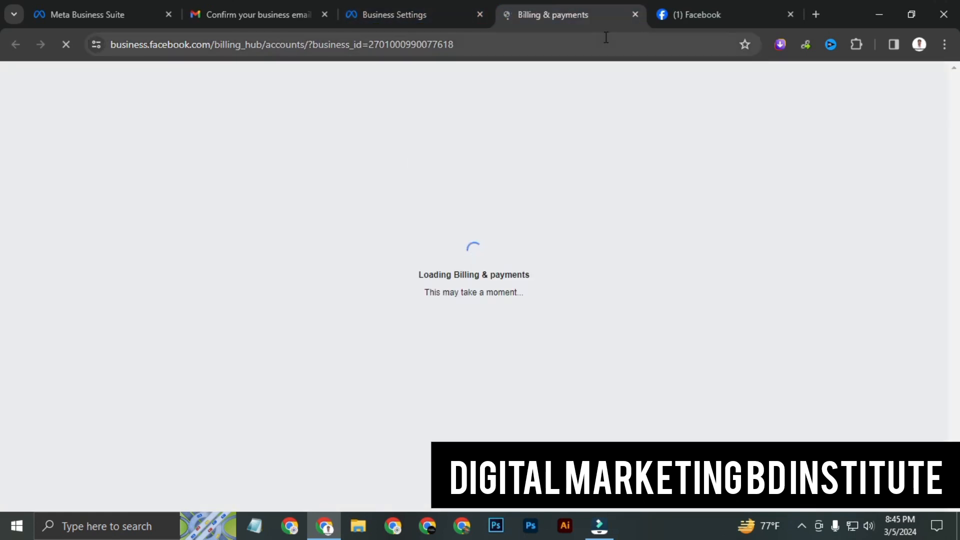
pyautogui.doubleClick(515, 37)
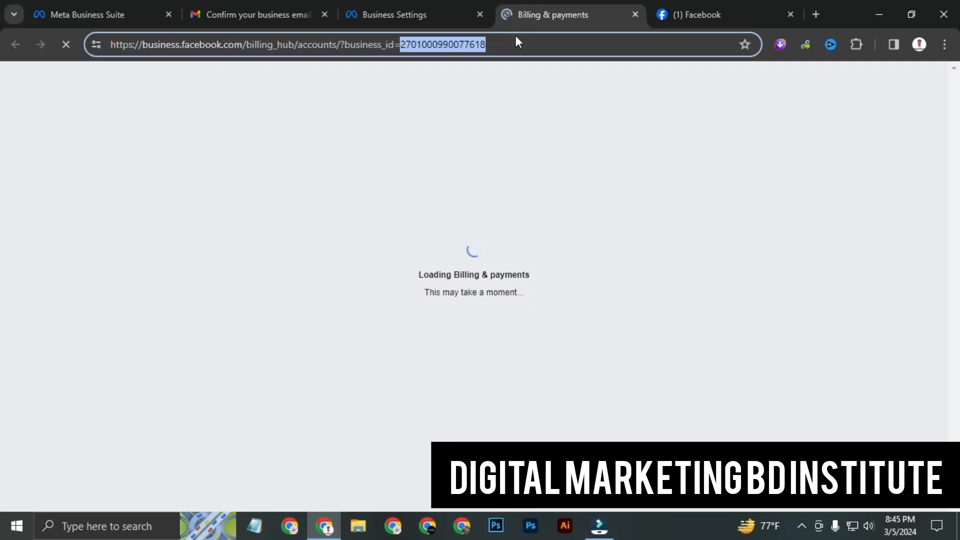
pyautogui.click(515, 37)
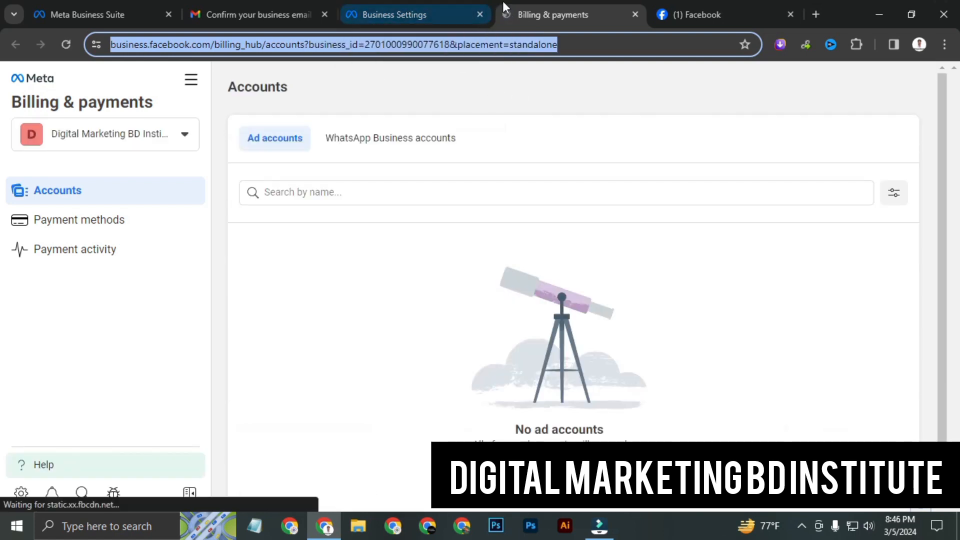
pyautogui.click(386, 136)
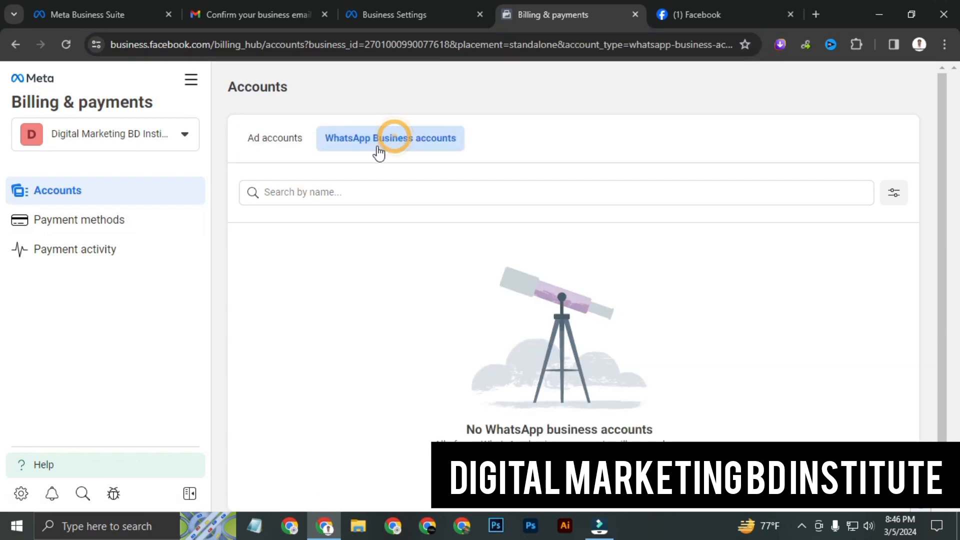
pyautogui.click(294, 141)
# On Payment methods, assign yourself the finance editor role and close the confirmation
pyautogui.click(90, 215)
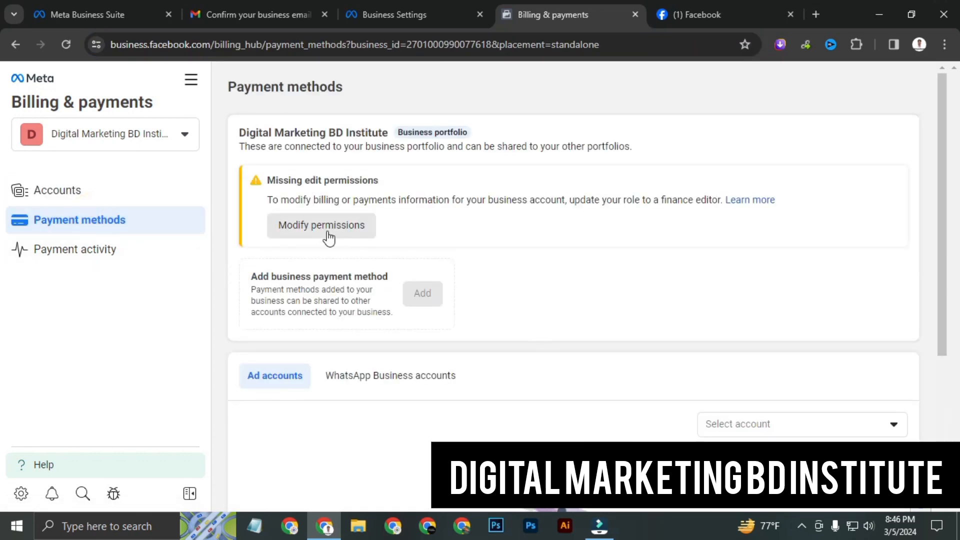
pyautogui.click(333, 229)
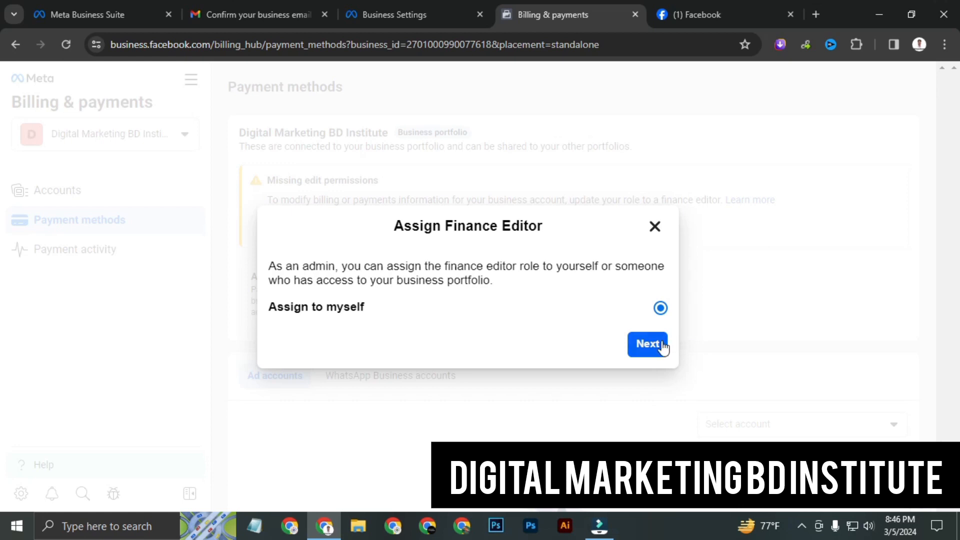
pyautogui.click(661, 345)
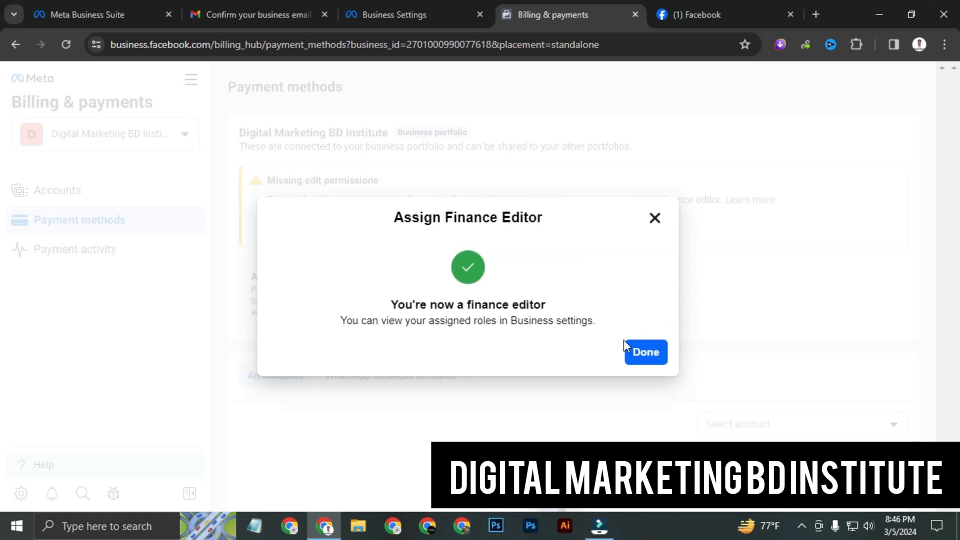
pyautogui.click(645, 352)
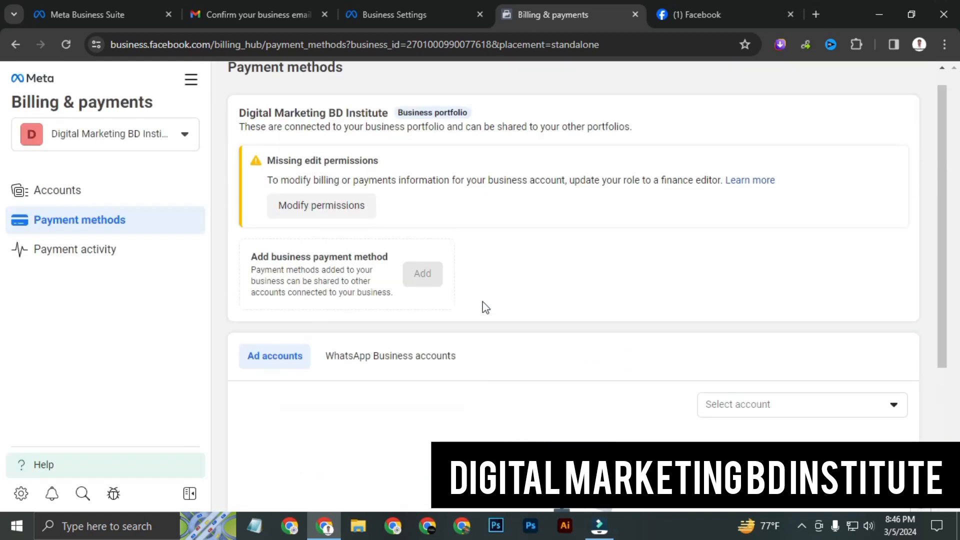
# Check the WhatsApp Business payment activity, then return to Business Settings
pyautogui.click(123, 255)
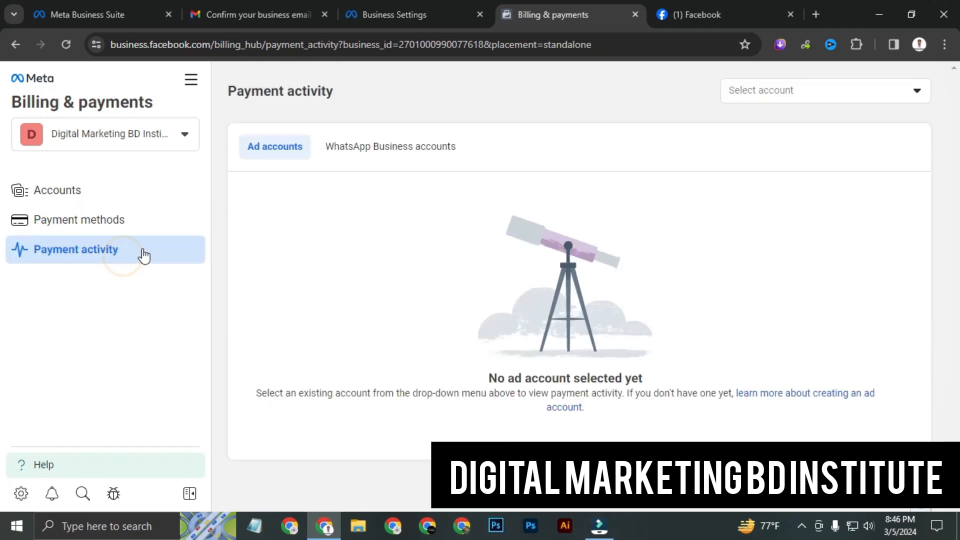
pyautogui.click(361, 159)
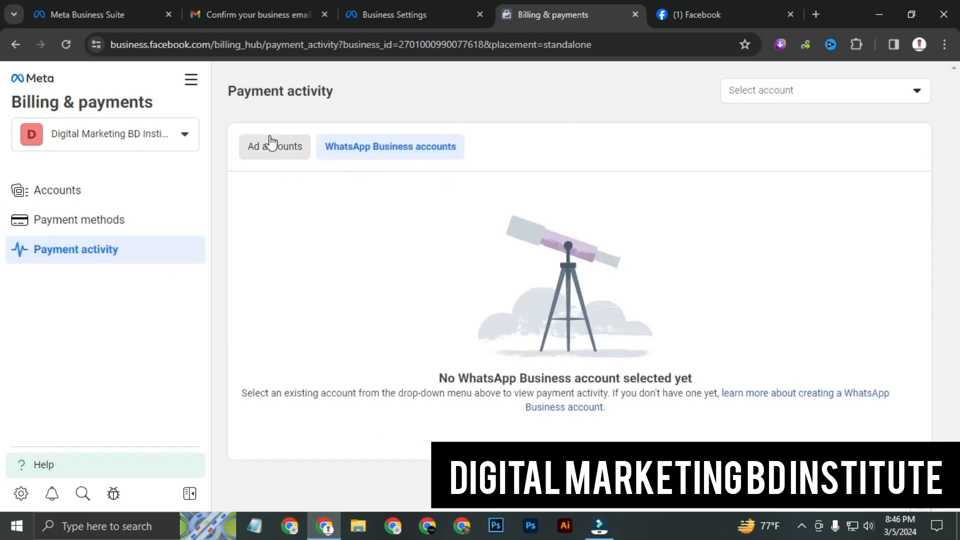
pyautogui.click(403, 6)
pyautogui.scroll(2, 132, 292)
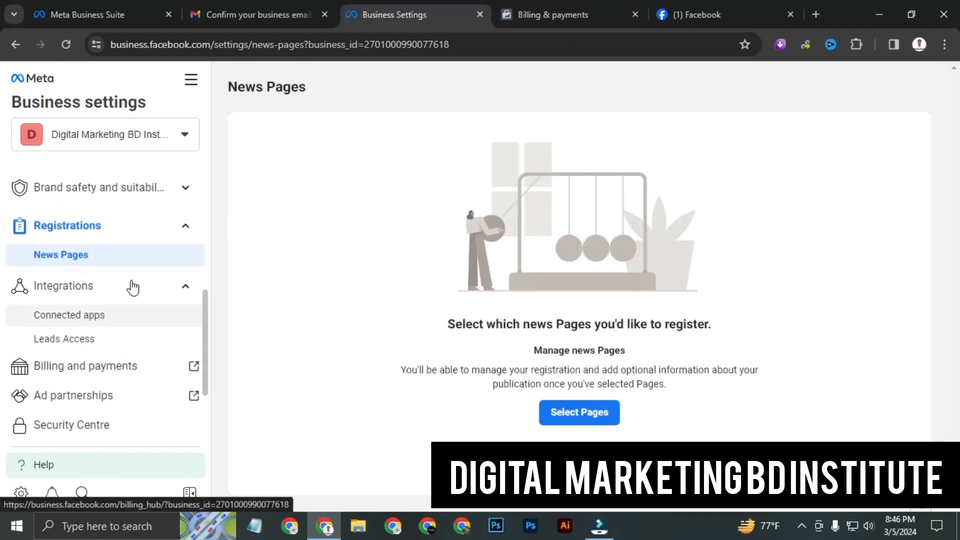
# Look through Connected apps and Leads Access under Integrations, then go to Business info
pyautogui.scroll(-2, 122, 272)
pyautogui.click(115, 228)
pyautogui.click(119, 222)
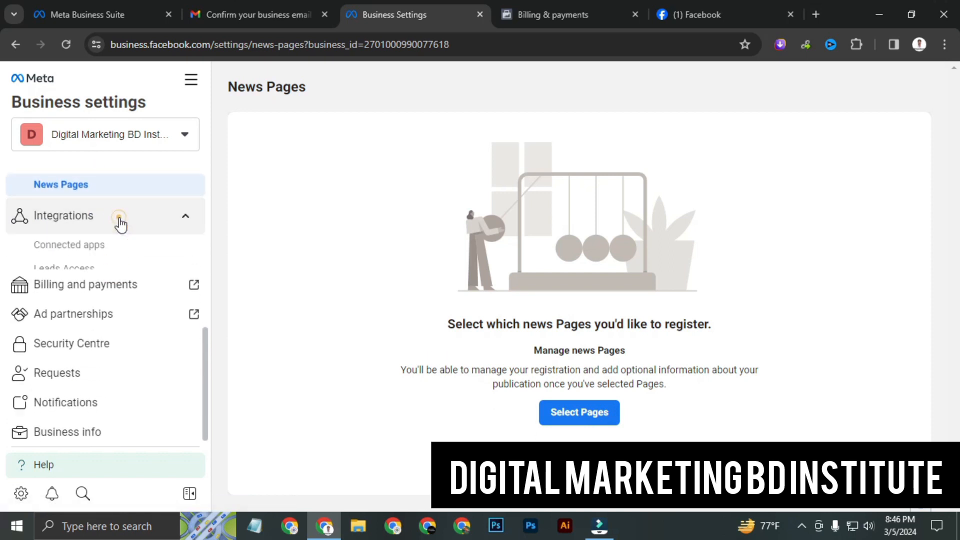
pyautogui.click(114, 245)
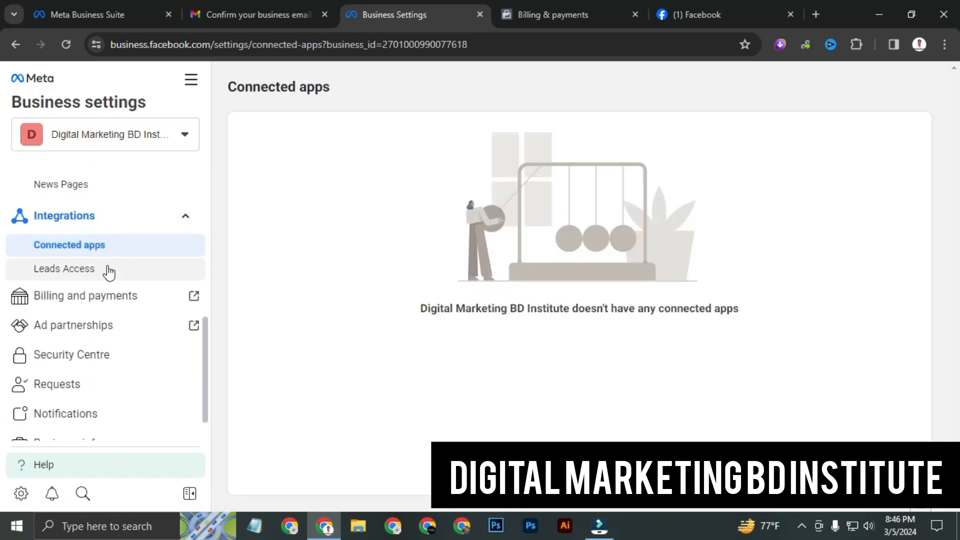
pyautogui.click(107, 266)
pyautogui.scroll(-1, 104, 305)
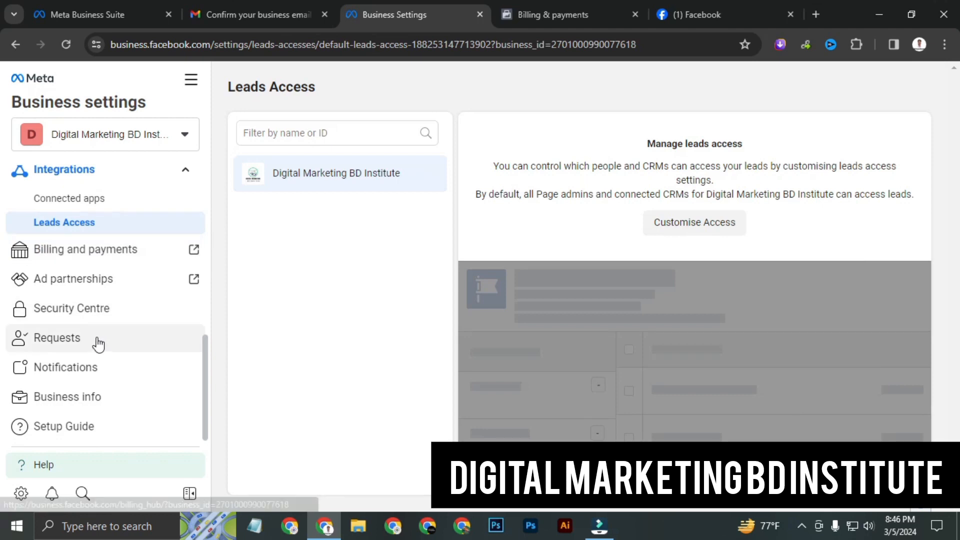
pyautogui.click(107, 408)
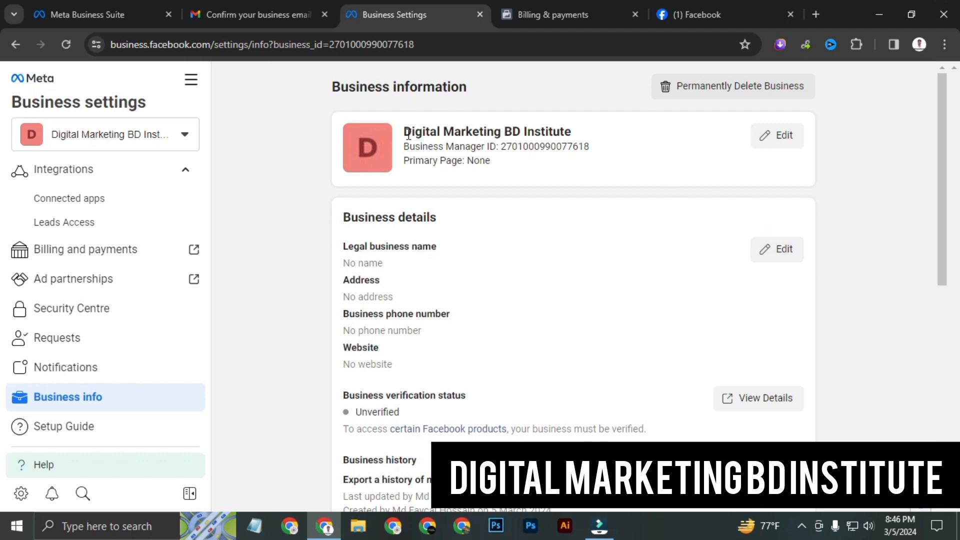
# Highlight the business name, Business Manager ID and Primary Page value None for review
pyautogui.moveTo(410, 134); pyautogui.dragTo(594, 135)
pyautogui.click(502, 131)
pyautogui.doubleClick(501, 146)
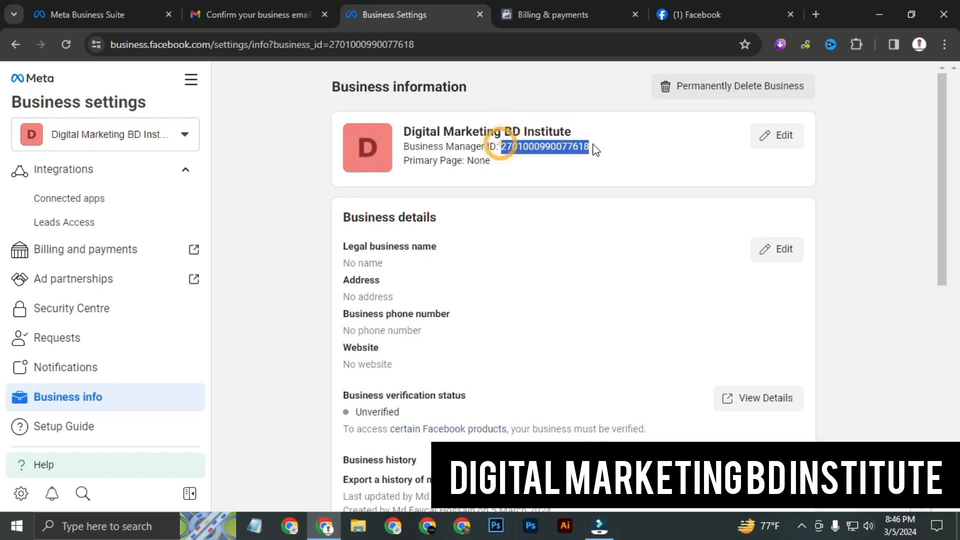
pyautogui.click(421, 161)
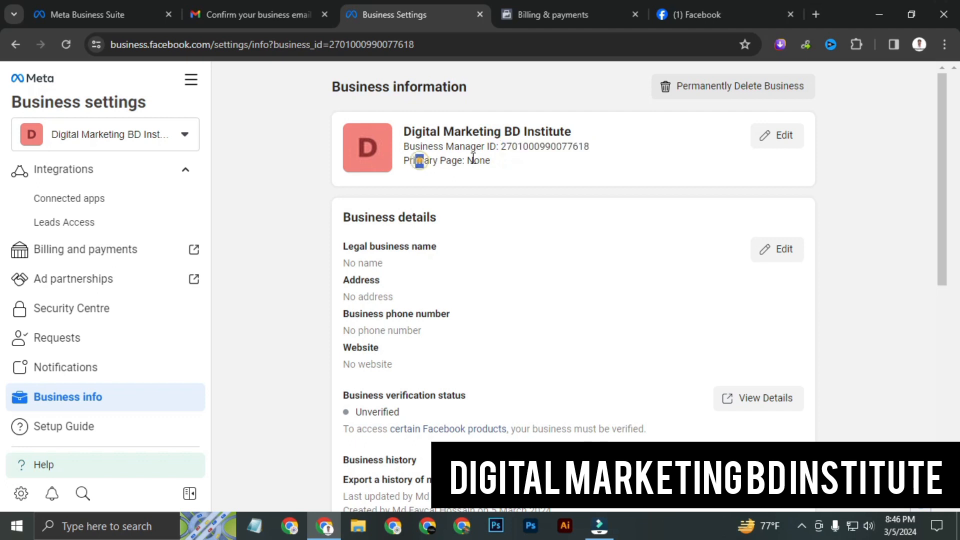
pyautogui.doubleClick(478, 160)
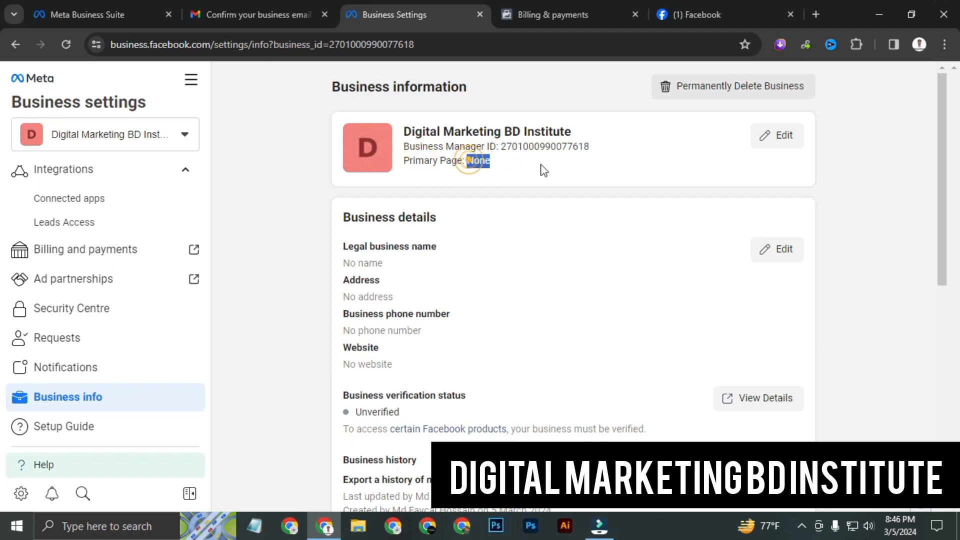
pyautogui.click(540, 165)
# Open editing for the Business details section
pyautogui.scroll(-1, 452, 231)
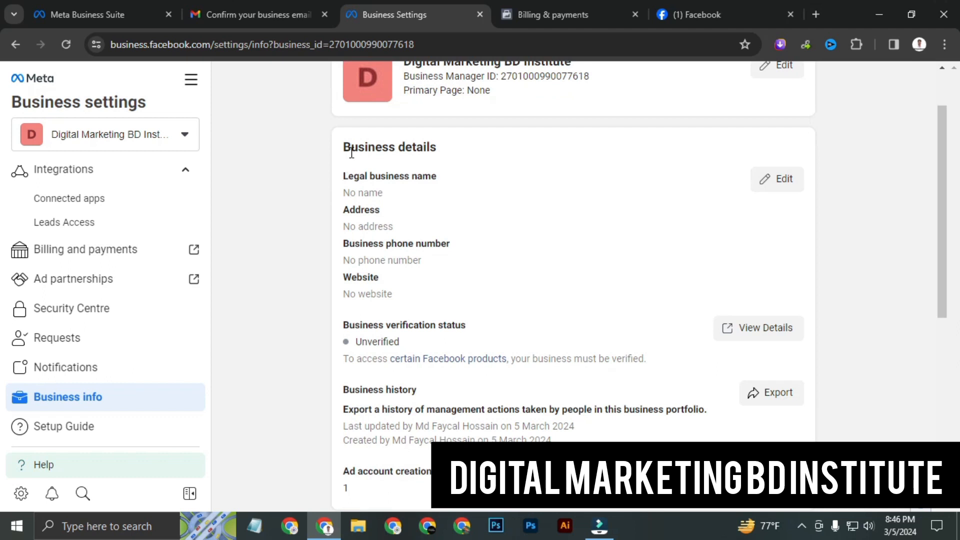
pyautogui.moveTo(350, 147); pyautogui.dragTo(437, 150)
pyautogui.click(763, 177)
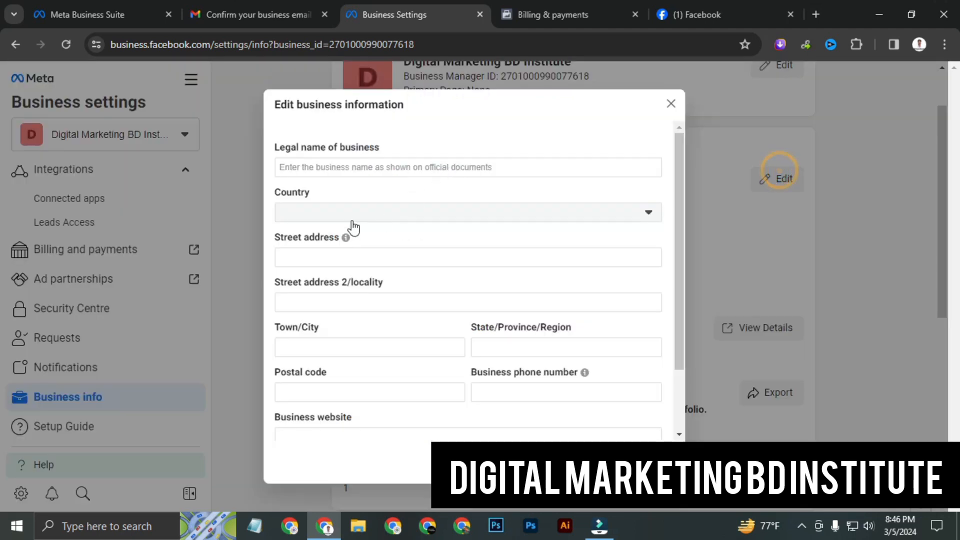
# Search the country list and set the country to Bangladesh
pyautogui.click(319, 213)
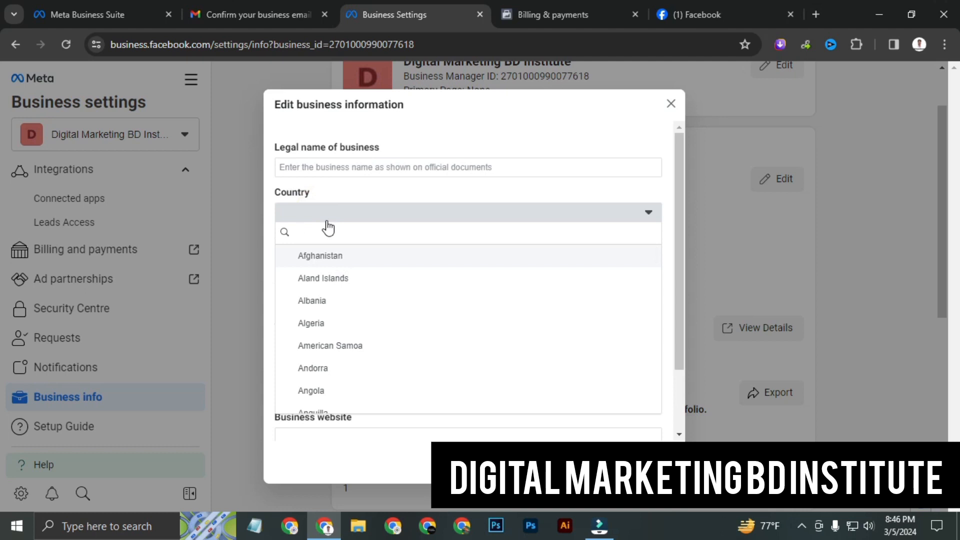
pyautogui.write('bA')
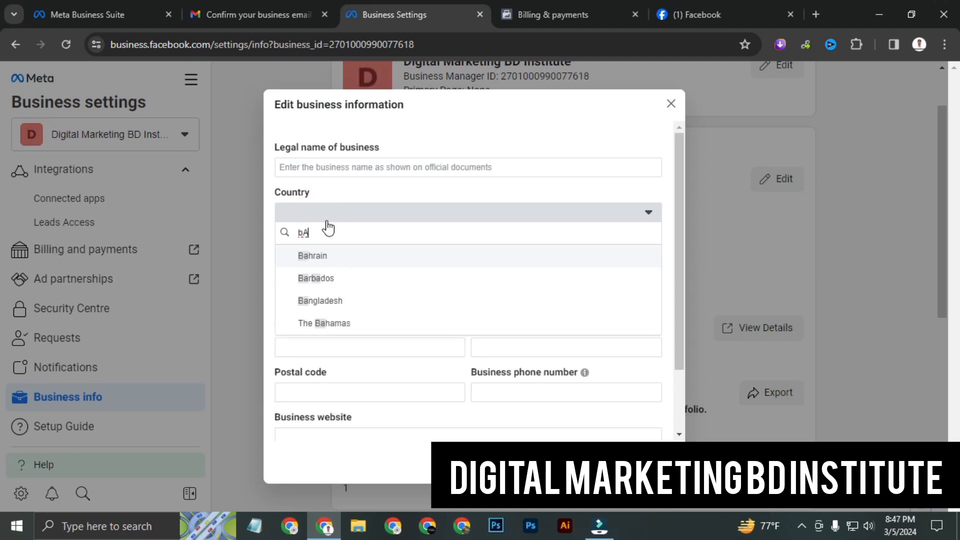
pyautogui.press('BackSpace')
pyautogui.press('BackSpace')
pyautogui.write('B')
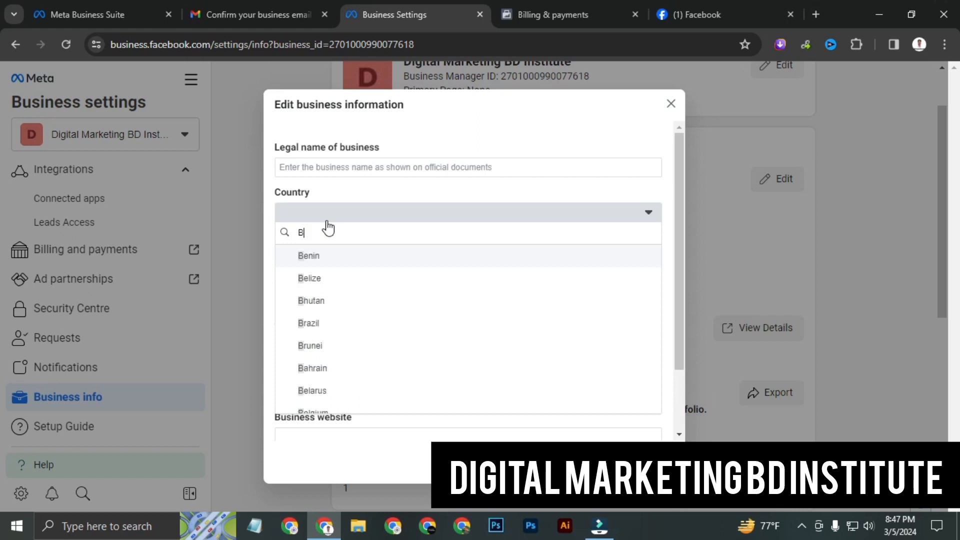
pyautogui.write('ang')
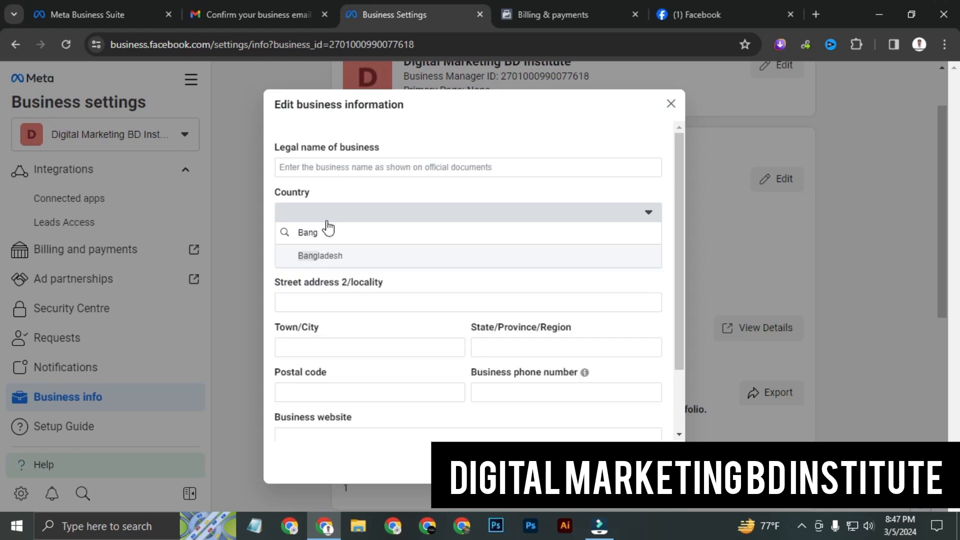
pyautogui.click(337, 256)
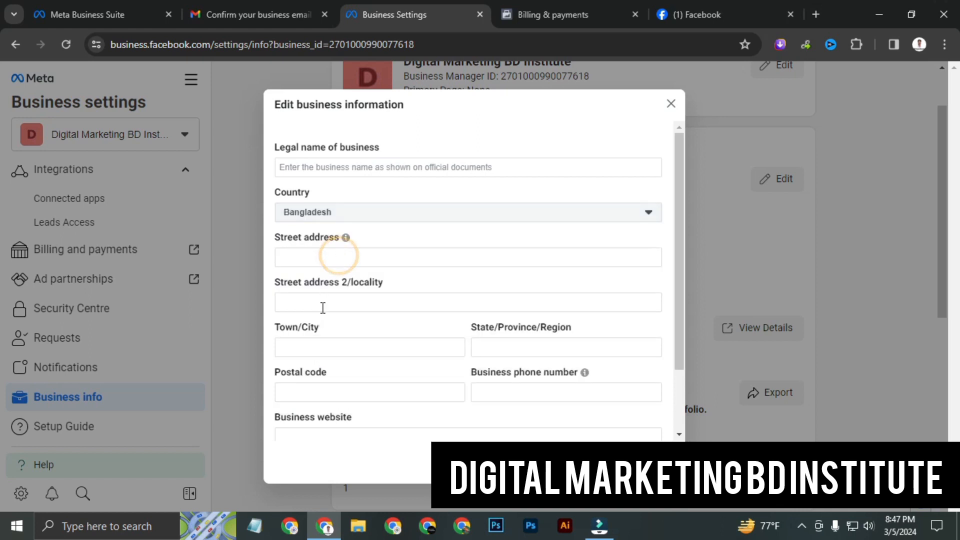
# Fill the street address, town and postal code from the Dhaka 1212 autofill suggestion
pyautogui.click(323, 258)
pyautogui.click(389, 292)
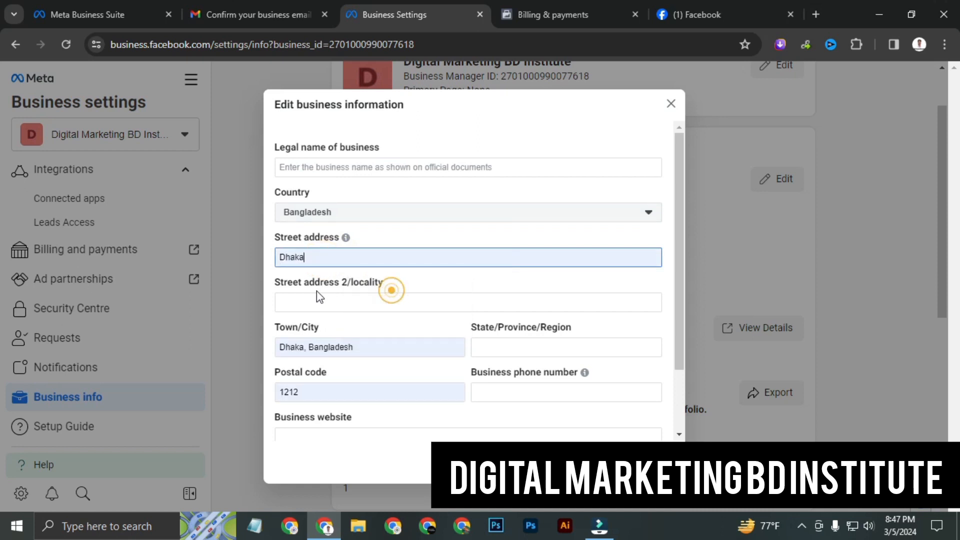
pyautogui.click(325, 297)
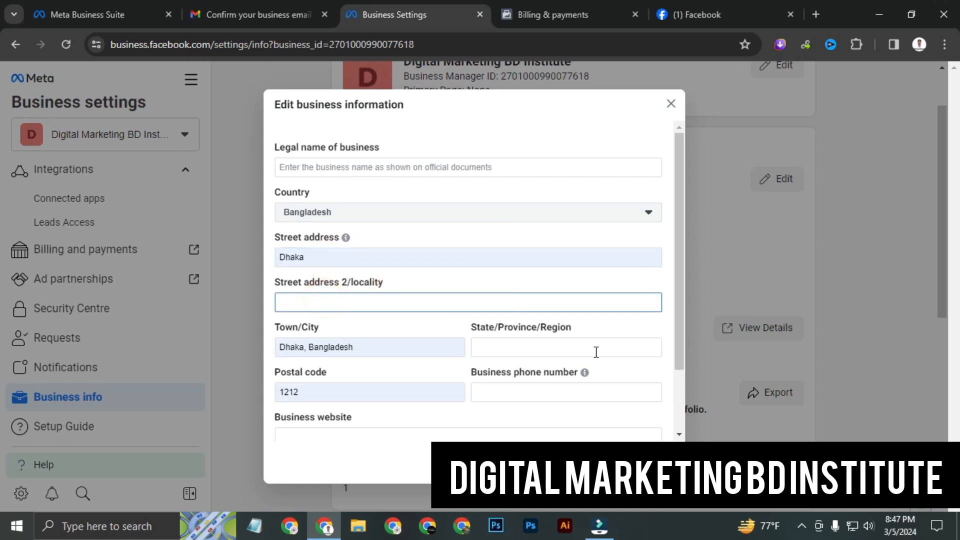
pyautogui.scroll(-1, 504, 294)
pyautogui.click(510, 281)
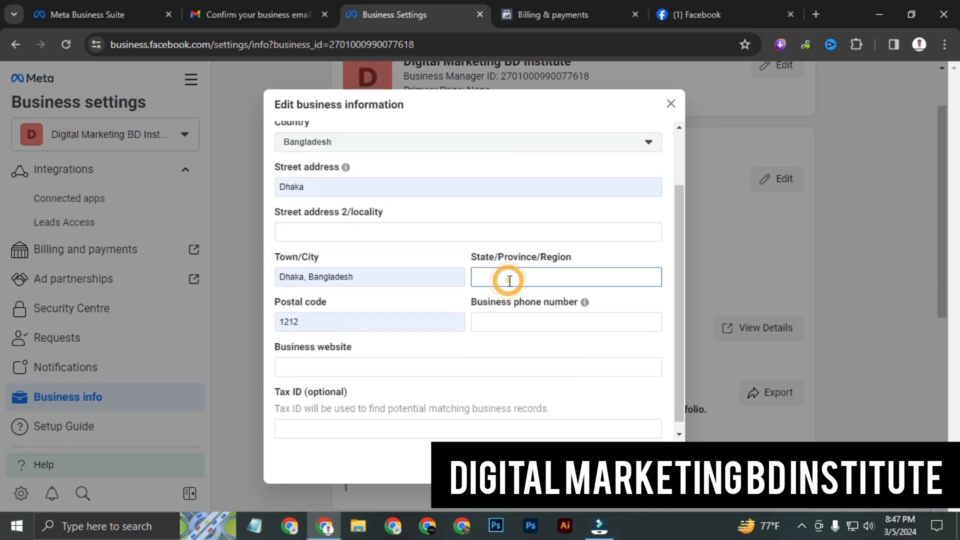